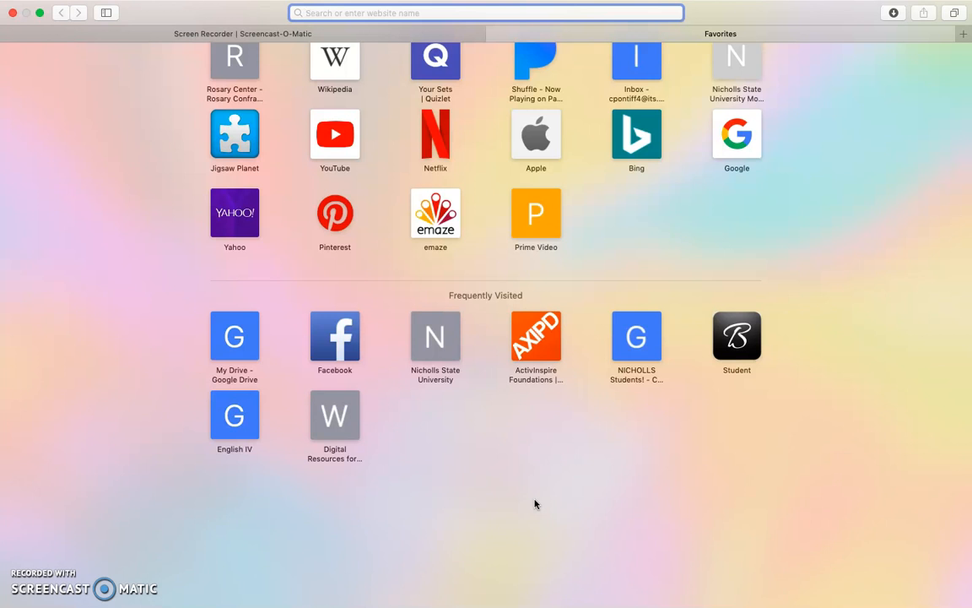
Open the Canva website and log in to the existing account with the saved e-mail address and password
{"action": "type", "text": "canva"}
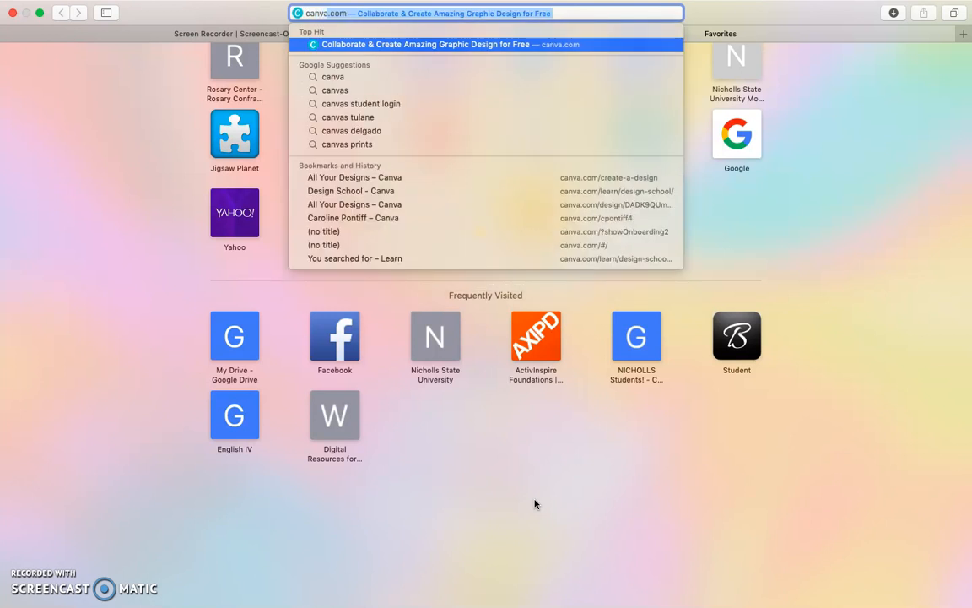
{"action": "key", "text": "Return"}
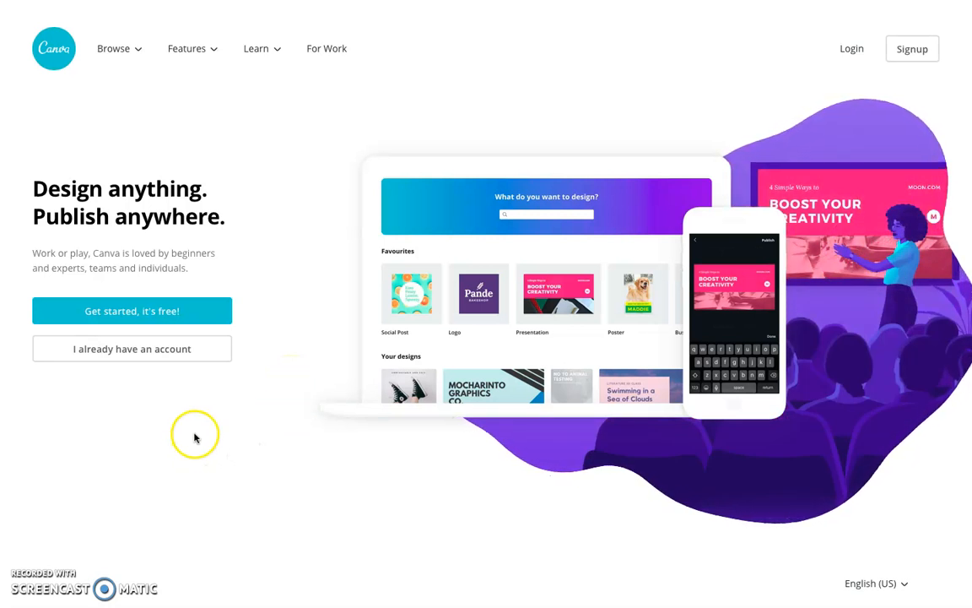
{"action": "left_click", "coordinate": [64, 357]}
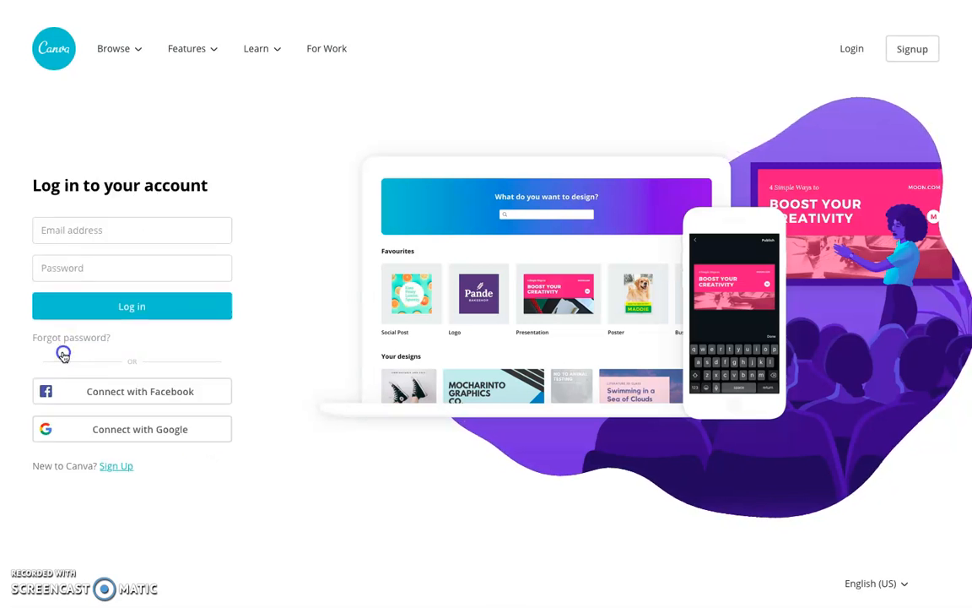
{"action": "left_click", "coordinate": [108, 226]}
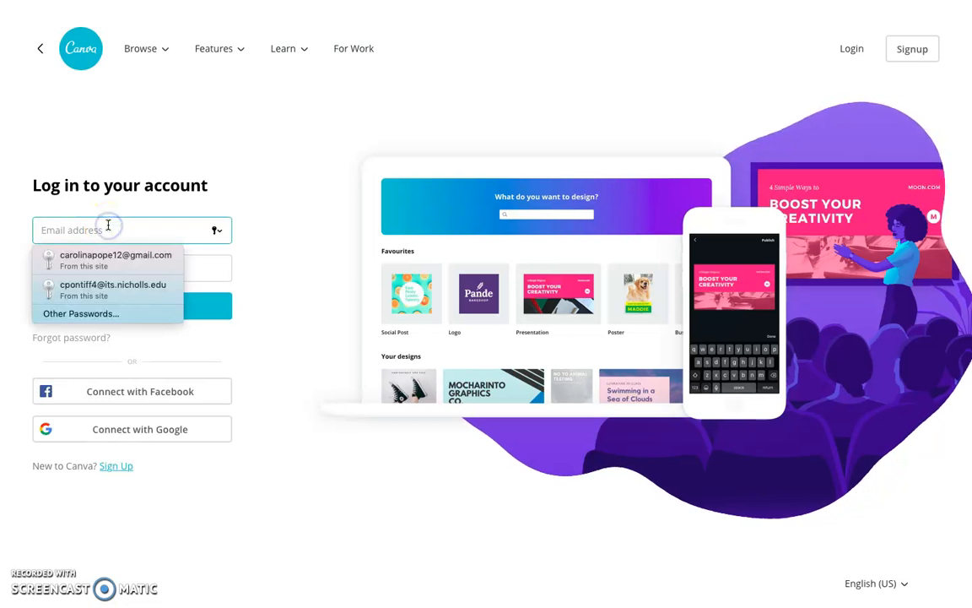
{"action": "left_click", "coordinate": [120, 263]}
{"action": "left_click", "coordinate": [121, 305]}
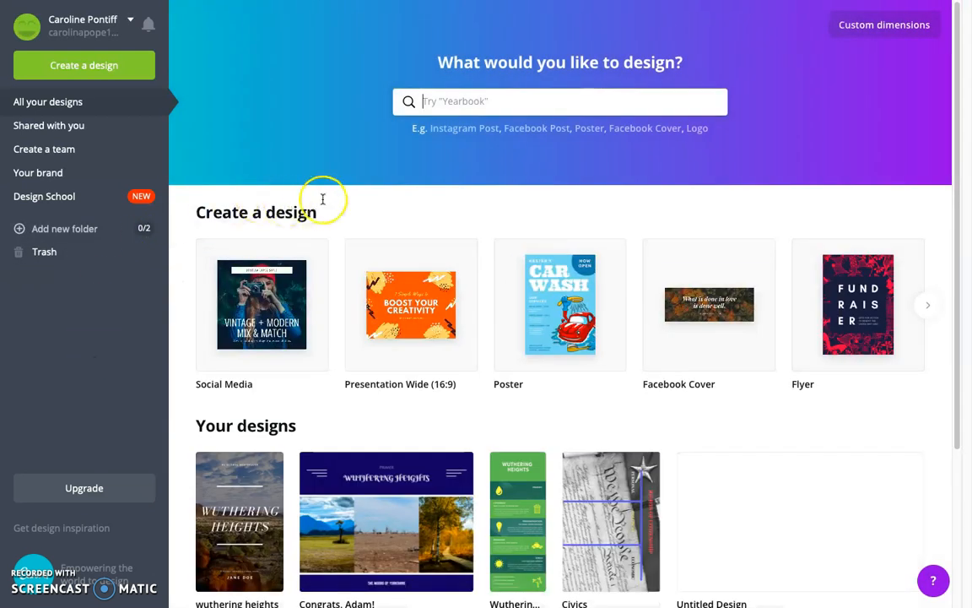
Create a new A4 Document design from the list of design types
{"action": "left_click", "coordinate": [514, 100]}
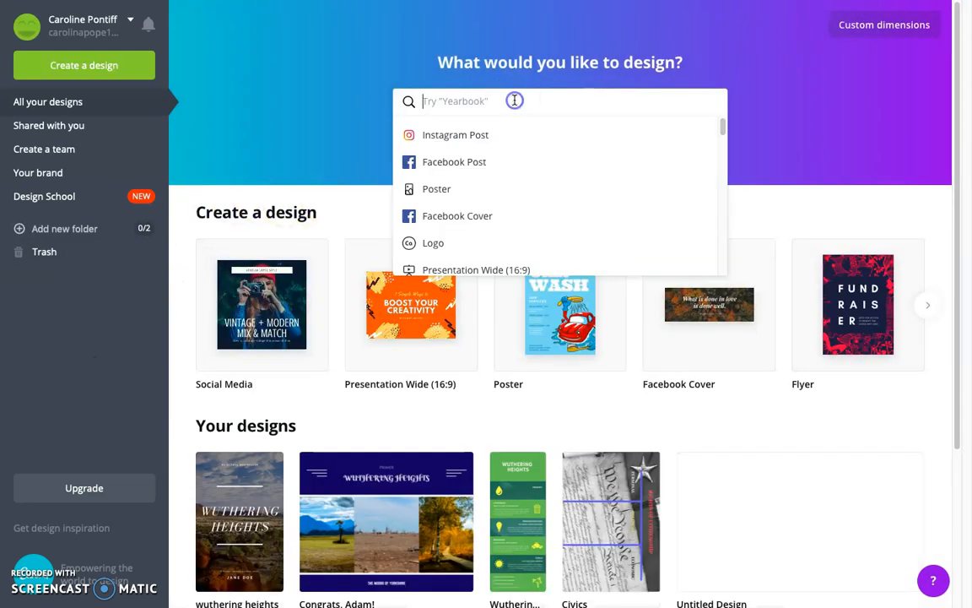
{"action": "scroll", "coordinate": [514, 186], "scroll_direction": "down", "scroll_amount": 1}
{"action": "scroll", "coordinate": [514, 185], "scroll_direction": "down", "scroll_amount": 3}
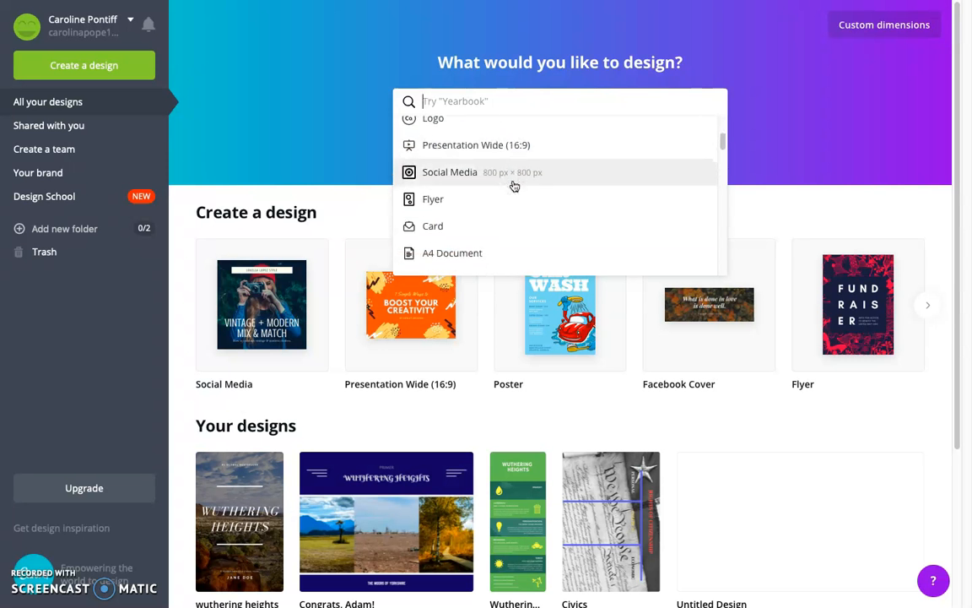
{"action": "scroll", "coordinate": [514, 186], "scroll_direction": "down", "scroll_amount": 2}
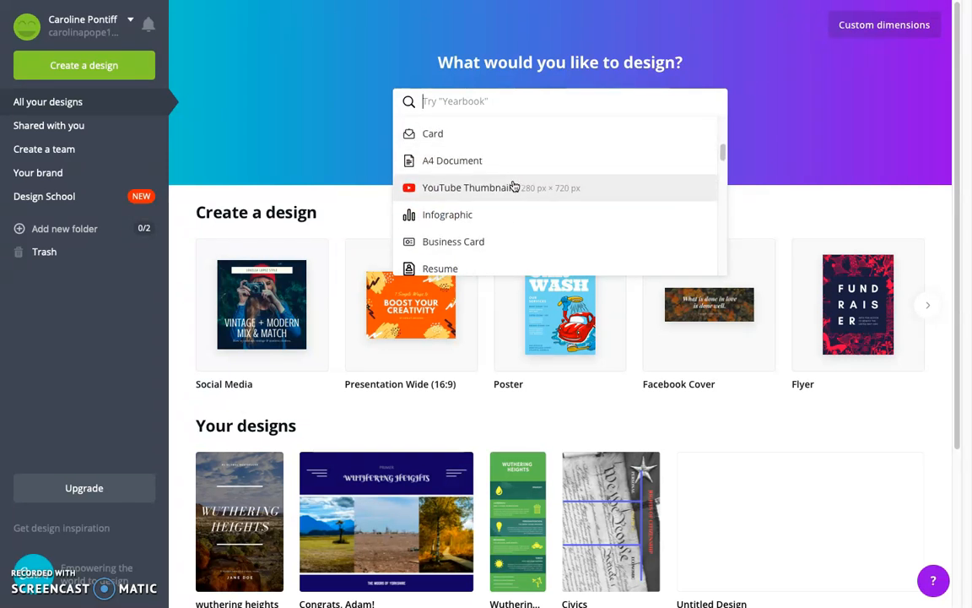
{"action": "left_click", "coordinate": [438, 162]}
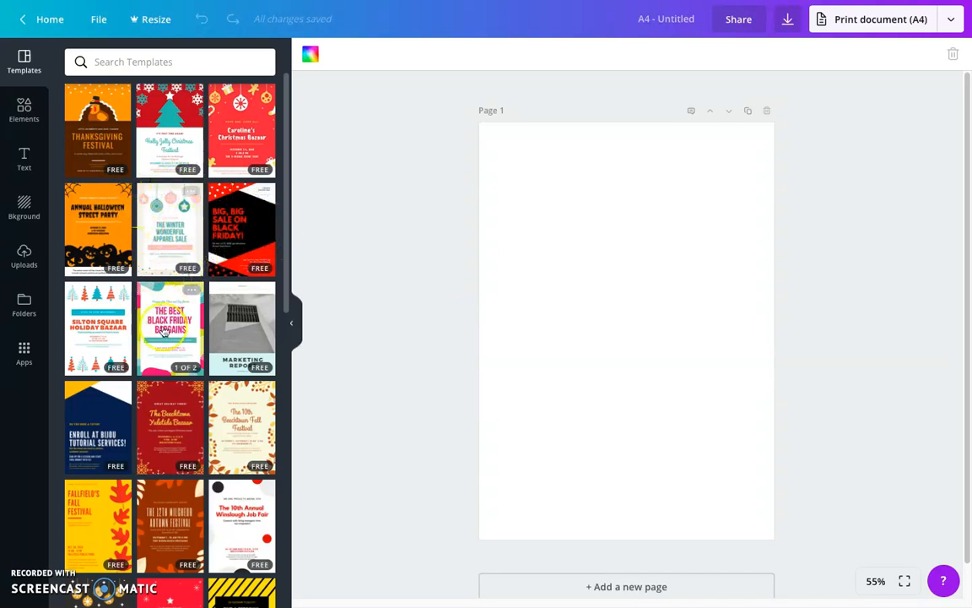
Browse the A4 document templates for a suitable flyer layout
{"action": "scroll", "coordinate": [157, 451], "scroll_direction": "down", "scroll_amount": 4}
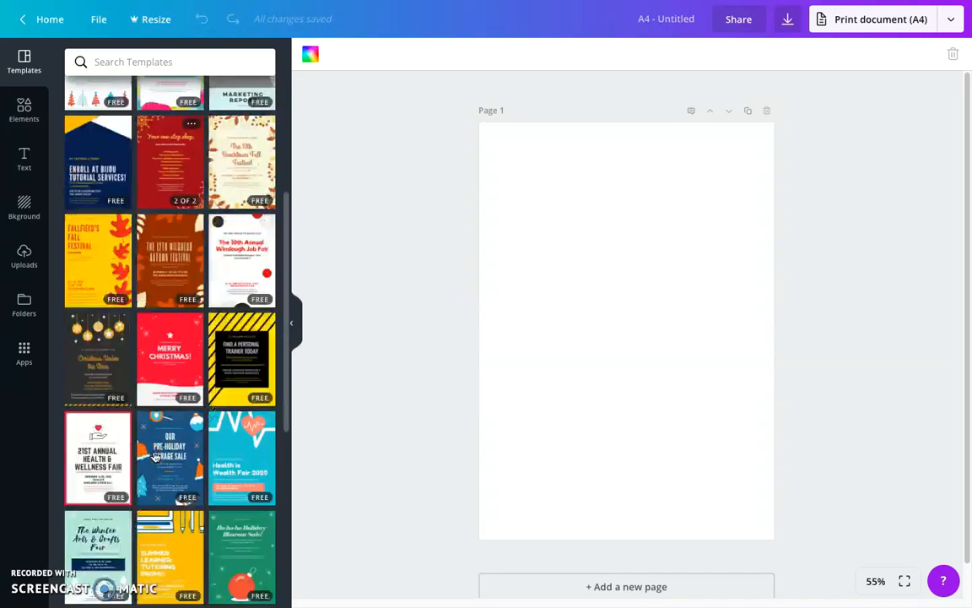
{"action": "scroll", "coordinate": [155, 456], "scroll_direction": "down", "scroll_amount": 3}
{"action": "scroll", "coordinate": [155, 457], "scroll_direction": "down", "scroll_amount": 2}
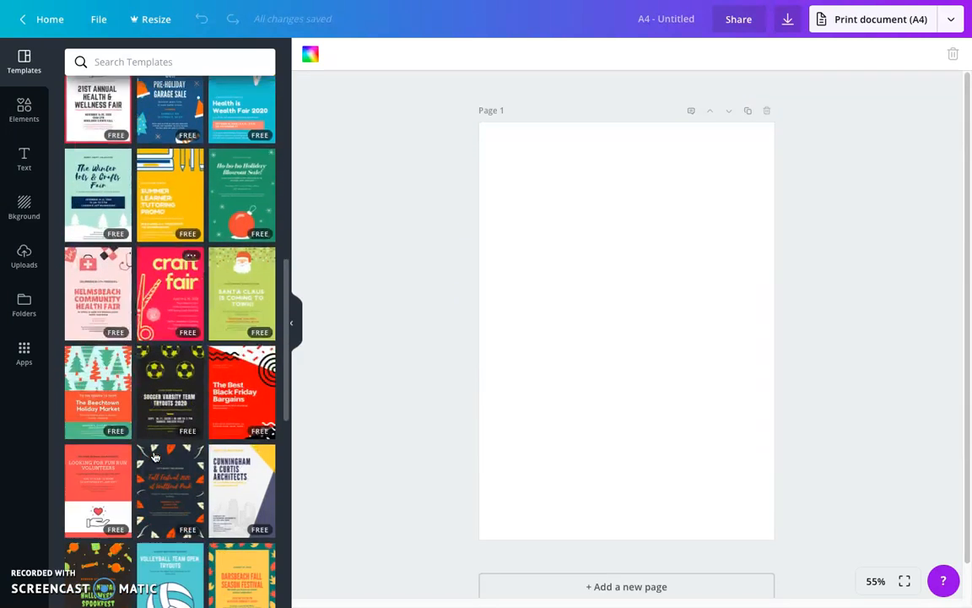
{"action": "scroll", "coordinate": [154, 457], "scroll_direction": "down", "scroll_amount": 4}
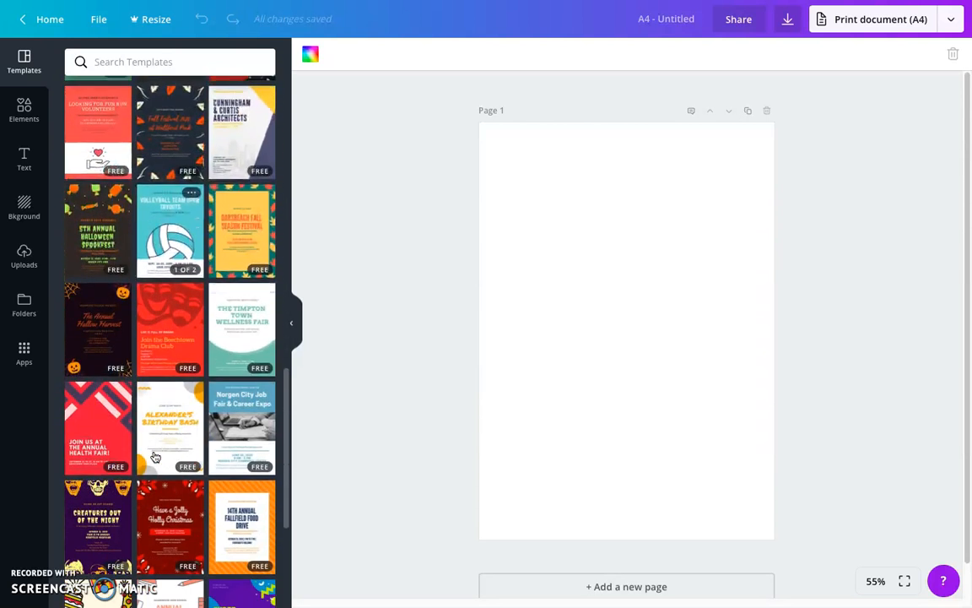
{"action": "scroll", "coordinate": [155, 456], "scroll_direction": "down", "scroll_amount": 4}
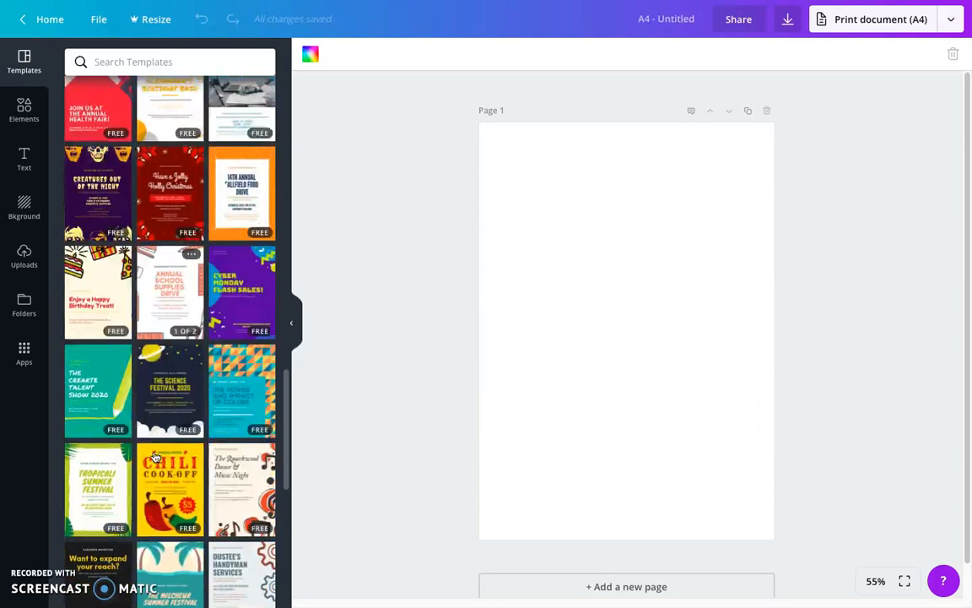
{"action": "scroll", "coordinate": [155, 457], "scroll_direction": "down", "scroll_amount": 2}
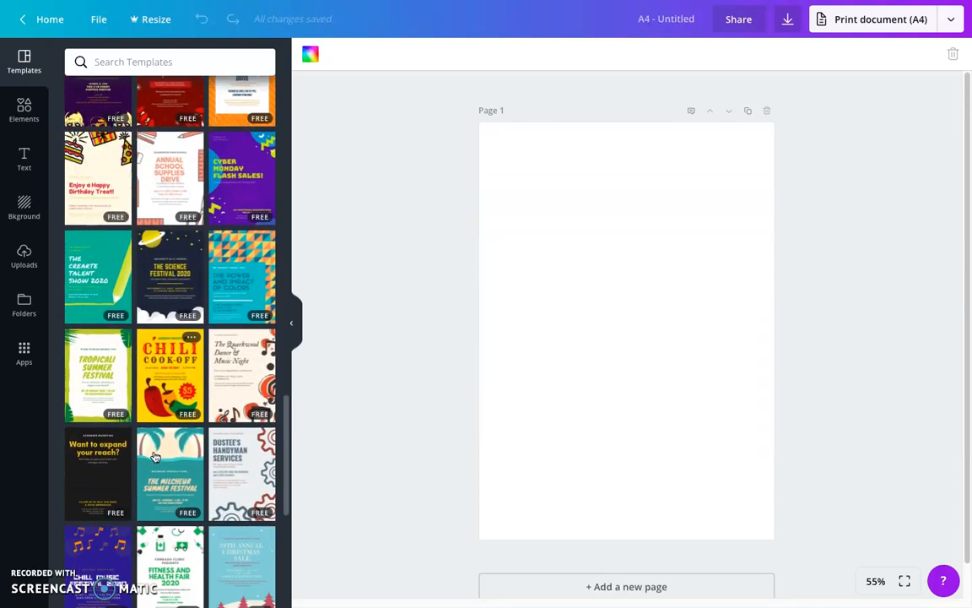
{"action": "scroll", "coordinate": [154, 456], "scroll_direction": "down", "scroll_amount": 5}
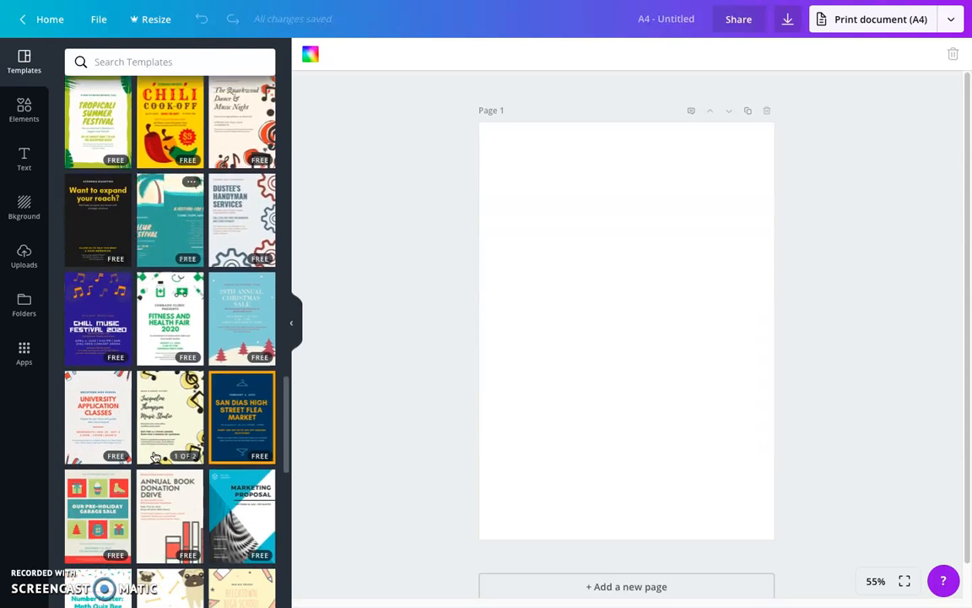
{"action": "scroll", "coordinate": [155, 457], "scroll_direction": "down", "scroll_amount": 1}
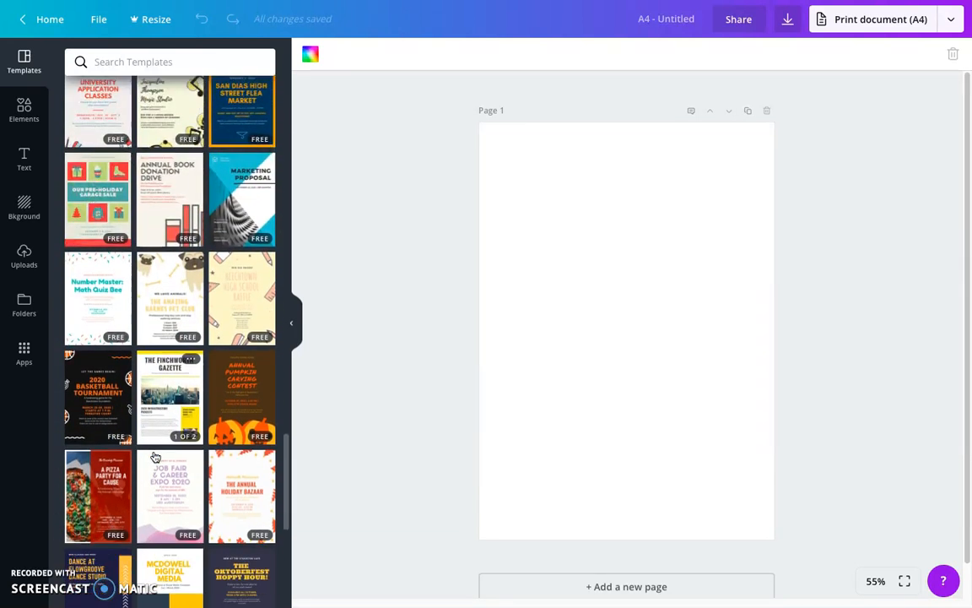
{"action": "scroll", "coordinate": [154, 456], "scroll_direction": "down", "scroll_amount": 4}
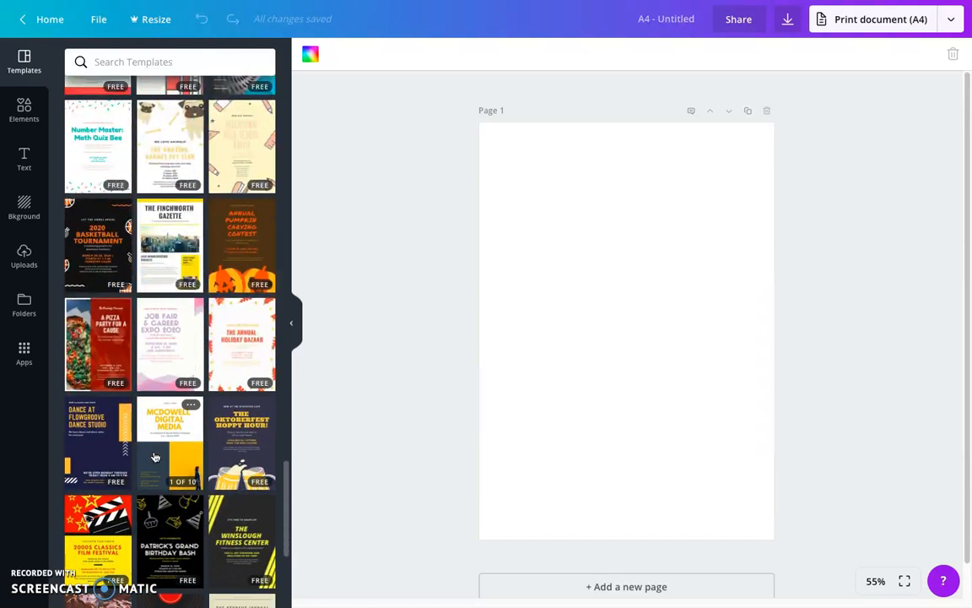
{"action": "scroll", "coordinate": [155, 456], "scroll_direction": "down", "scroll_amount": 4}
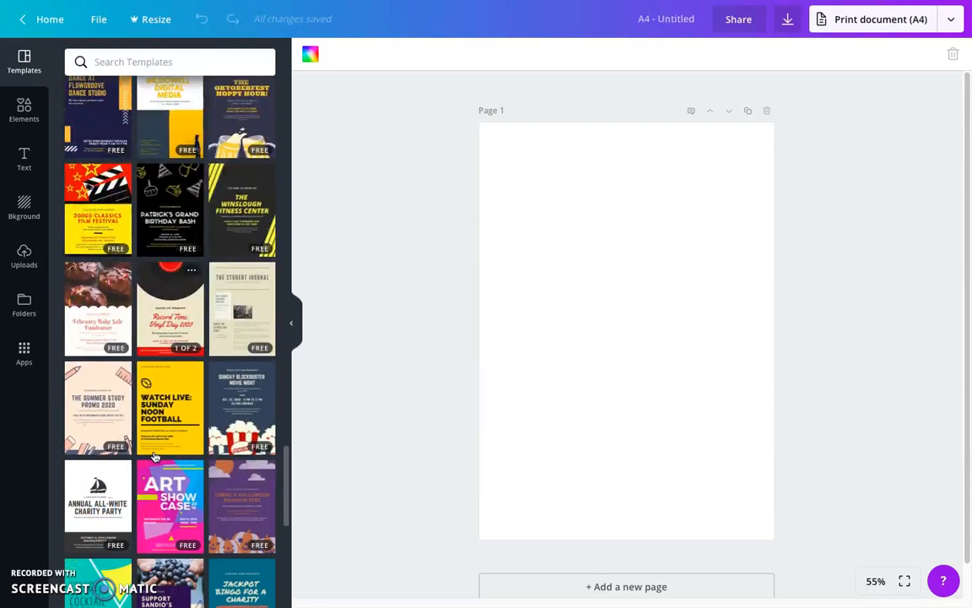
{"action": "scroll", "coordinate": [154, 457], "scroll_direction": "down", "scroll_amount": 2}
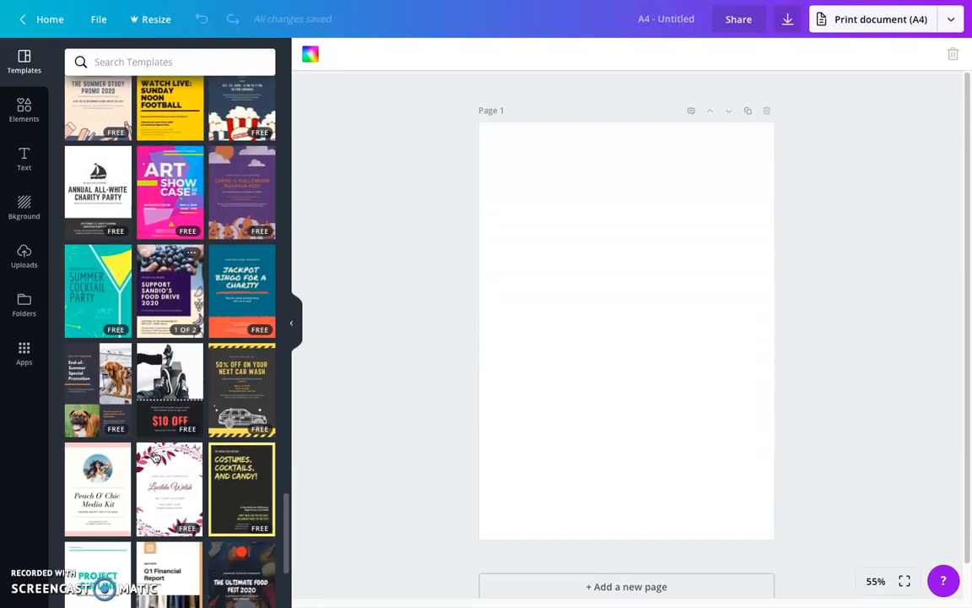
{"action": "scroll", "coordinate": [154, 457], "scroll_direction": "down", "scroll_amount": 3}
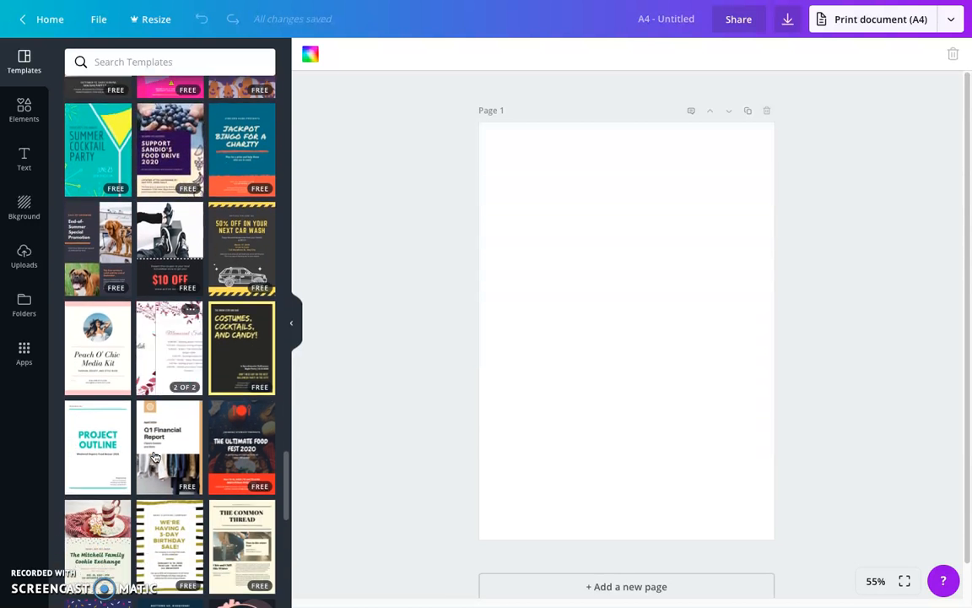
{"action": "scroll", "coordinate": [154, 457], "scroll_direction": "down", "scroll_amount": 1}
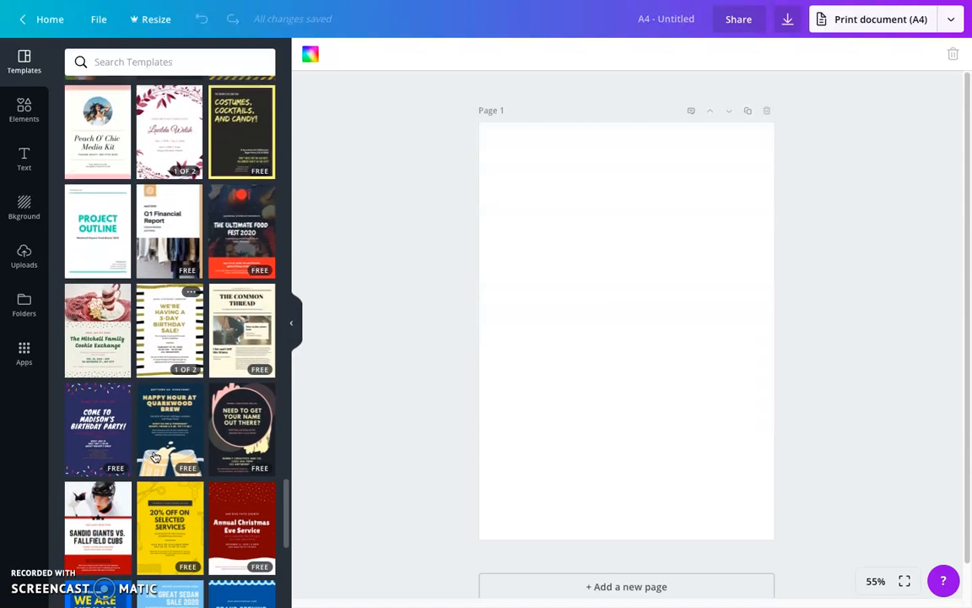
{"action": "scroll", "coordinate": [155, 457], "scroll_direction": "down", "scroll_amount": 1}
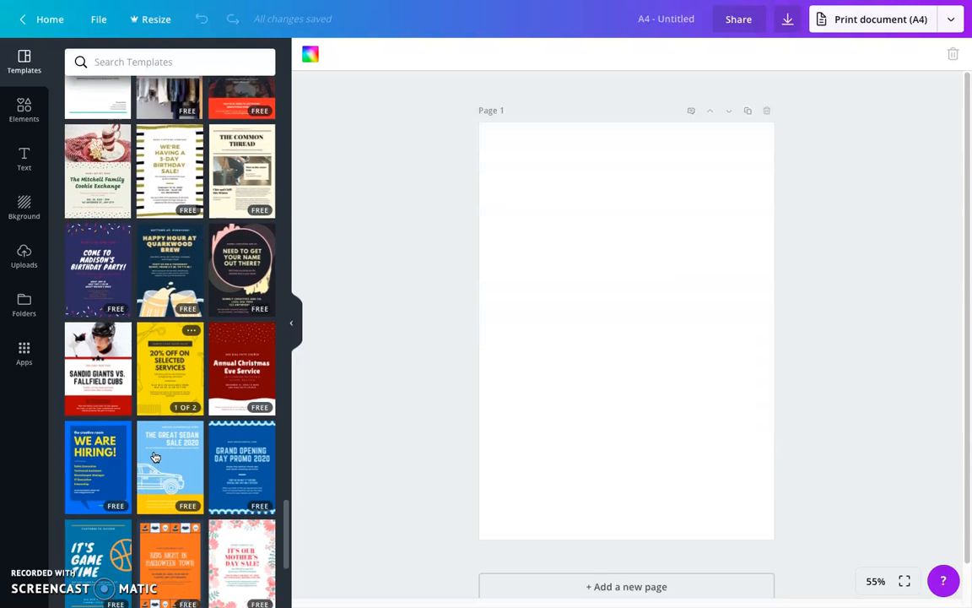
Apply the first page of the Light Blue and Yellow Illustrated Sedan Product Flyer template to page 1
{"action": "left_click", "coordinate": [154, 457]}
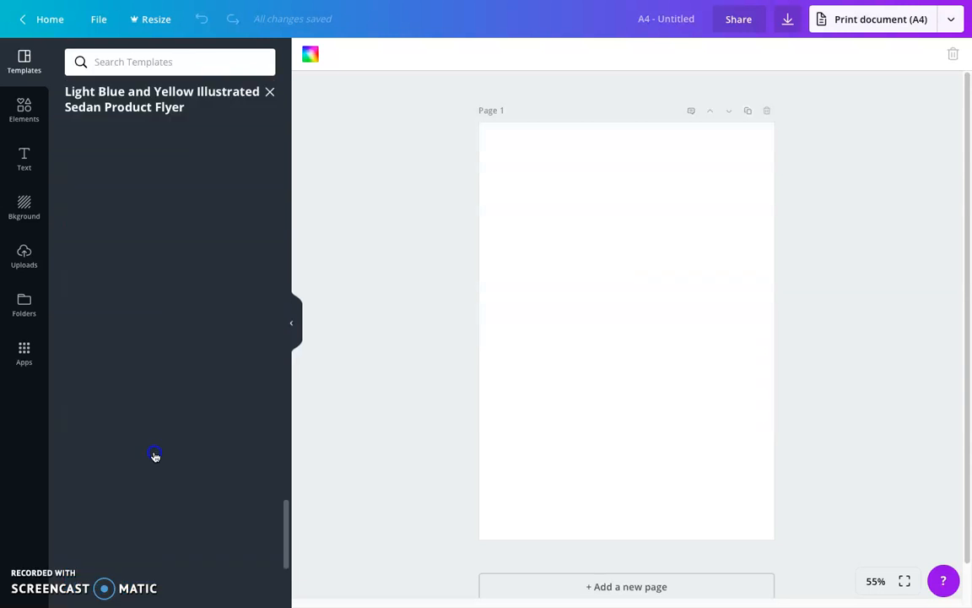
{"action": "left_click", "coordinate": [123, 279]}
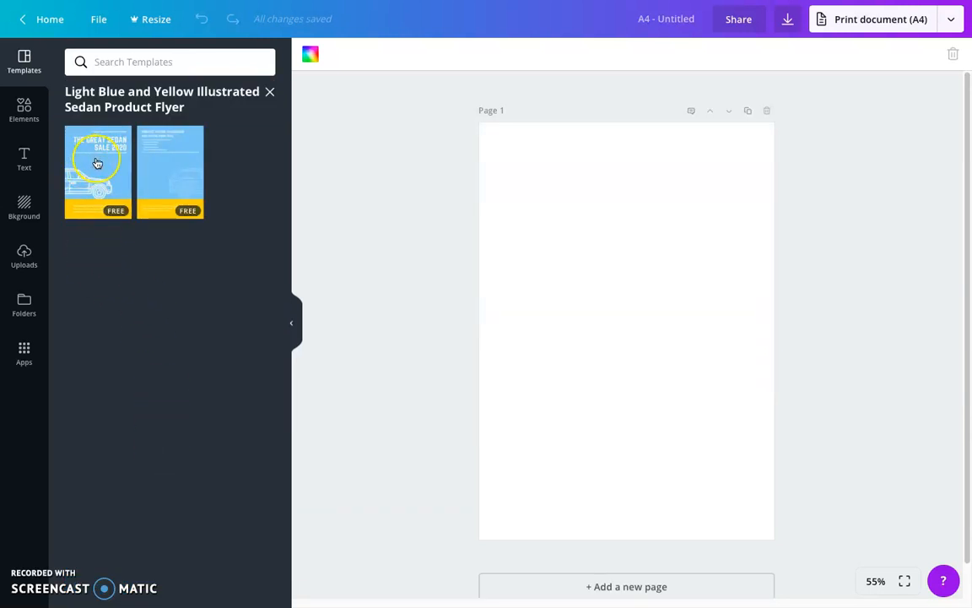
{"action": "left_click_drag", "start_coordinate": [96, 161], "coordinate": [595, 270]}
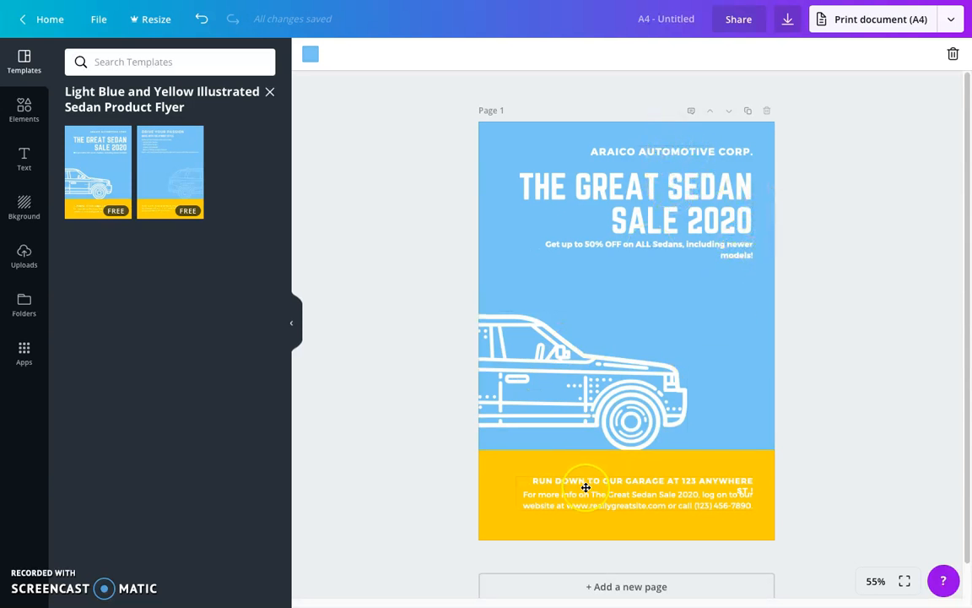
Replace the flyer's main heading with "WUTHERING HEIGHTS"
{"action": "left_click", "coordinate": [678, 195]}
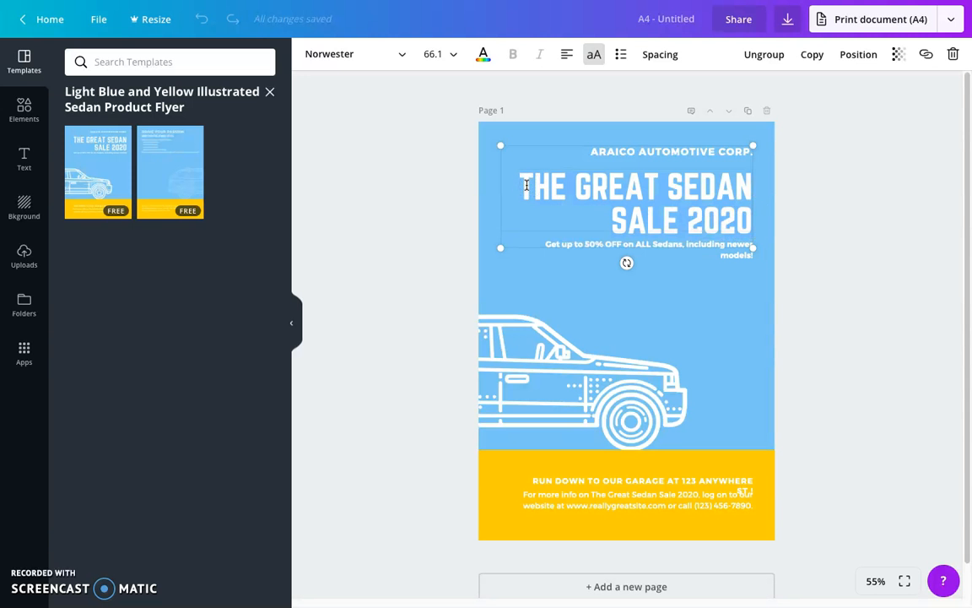
{"action": "type", "text": "TCOM"}
{"action": "key", "text": "BackSpace"}
{"action": "key", "text": "BackSpace"}
{"action": "key", "text": "BackSpace"}
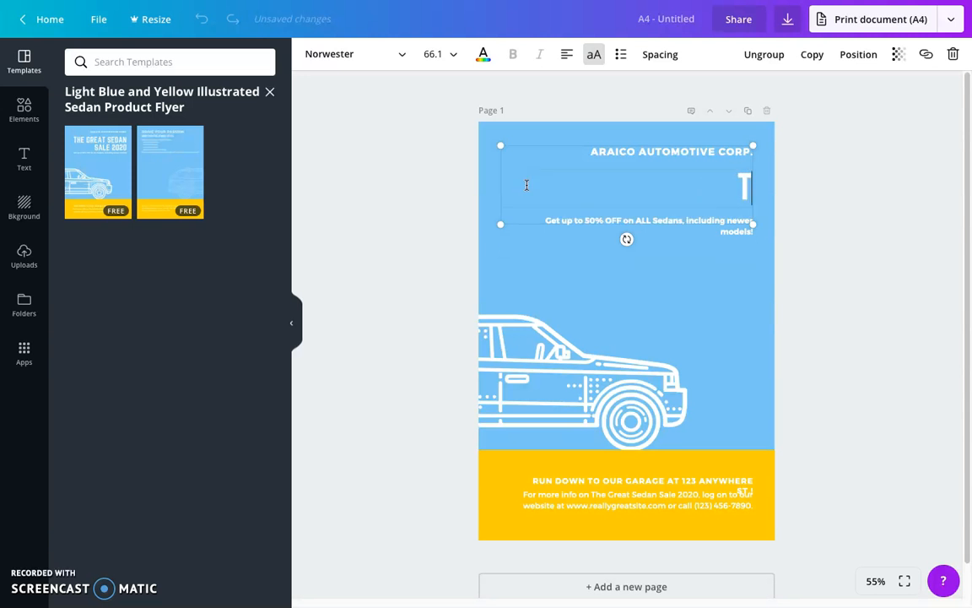
{"action": "type", "text": "EUT"}
{"action": "key", "text": "BackSpace"}
{"action": "key", "text": "BackSpace"}
{"action": "type", "text": "WUTHERING H"}
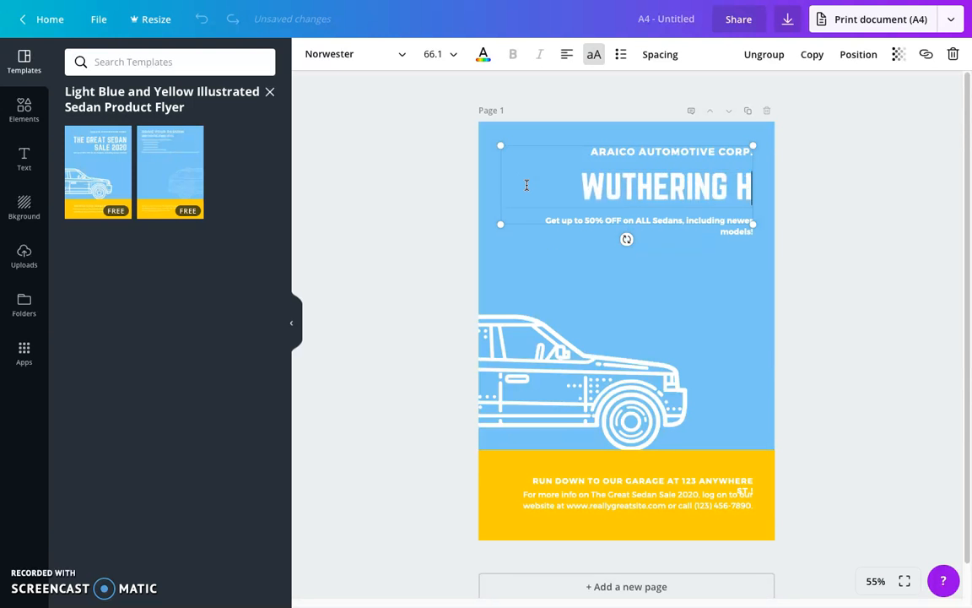
{"action": "type", "text": "EIGHTS"}
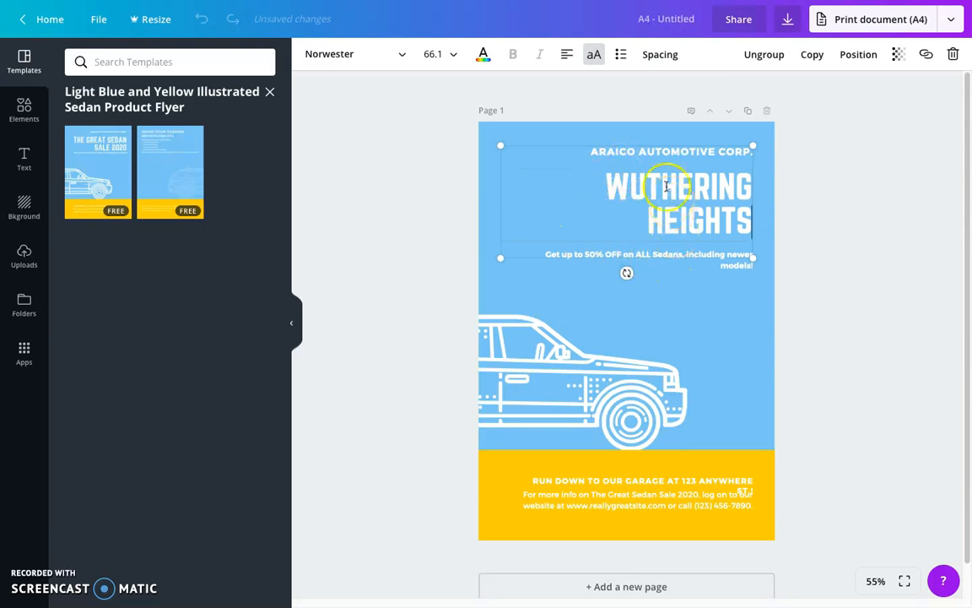
Delete the company name text above the main heading
{"action": "left_click", "coordinate": [731, 152]}
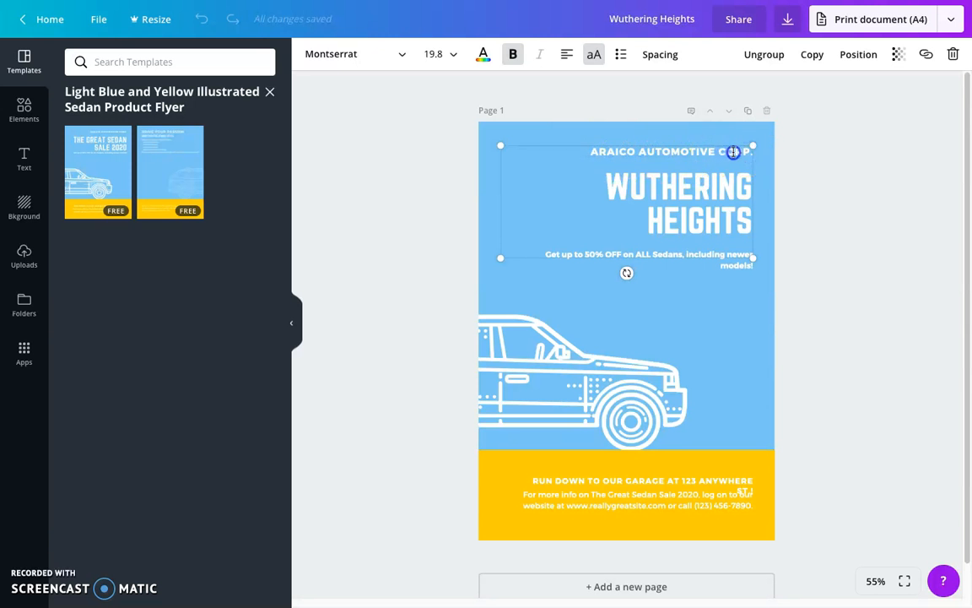
{"action": "key", "text": "BackSpace"}
{"action": "key", "text": "BackSpace"}
{"action": "key", "text": "BackSpace"}
{"action": "key", "text": "BackSpace"}
{"action": "key", "text": "BackSpace"}
{"action": "key", "text": "BackSpace"}
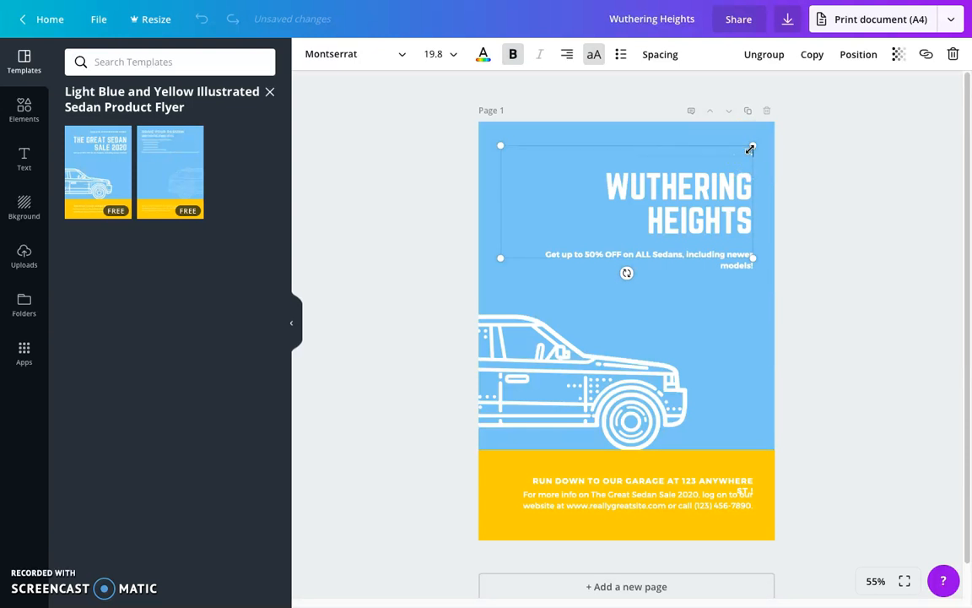
Delete the discount tagline text below the main heading
{"action": "left_click", "coordinate": [736, 267]}
{"action": "left_click", "coordinate": [737, 261]}
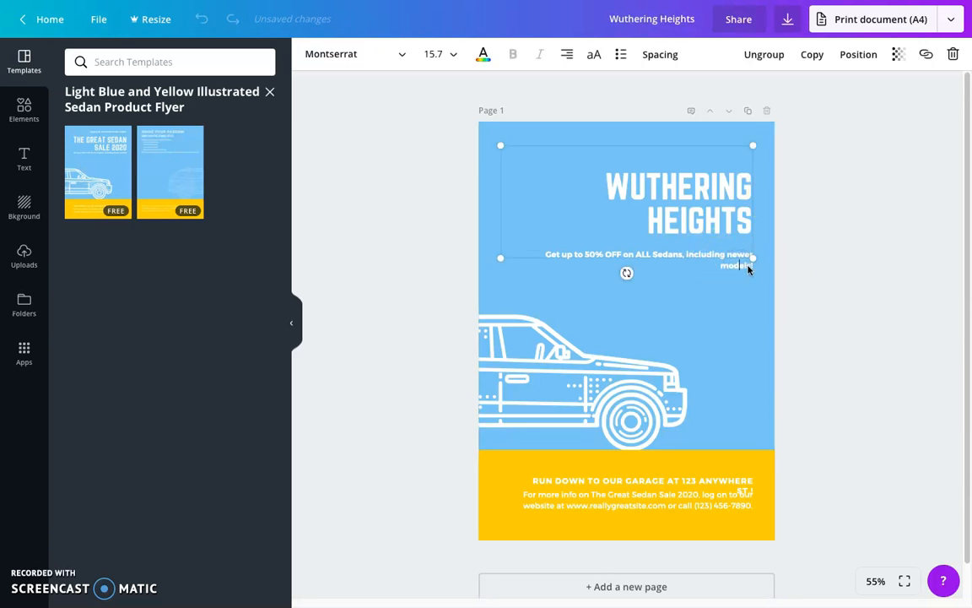
{"action": "double_click", "coordinate": [744, 268]}
{"action": "key", "text": "BackSpace"}
{"action": "key", "text": "BackSpace"}
{"action": "key", "text": "BackSpace"}
{"action": "key", "text": "BackSpace"}
{"action": "key", "text": "BackSpace"}
{"action": "key", "text": "BackSpace"}
{"action": "key", "text": "BackSpace"}
{"action": "key", "text": "BackSpace"}
{"action": "key", "text": "BackSpace"}
{"action": "key", "text": "BackSpace"}
{"action": "key", "text": "BackSpace"}
{"action": "key", "text": "BackSpace"}
{"action": "key", "text": "BackSpace"}
{"action": "key", "text": "BackSpace"}
{"action": "key", "text": "BackSpace"}
{"action": "key", "text": "BackSpace"}
{"action": "key", "text": "BackSpace"}
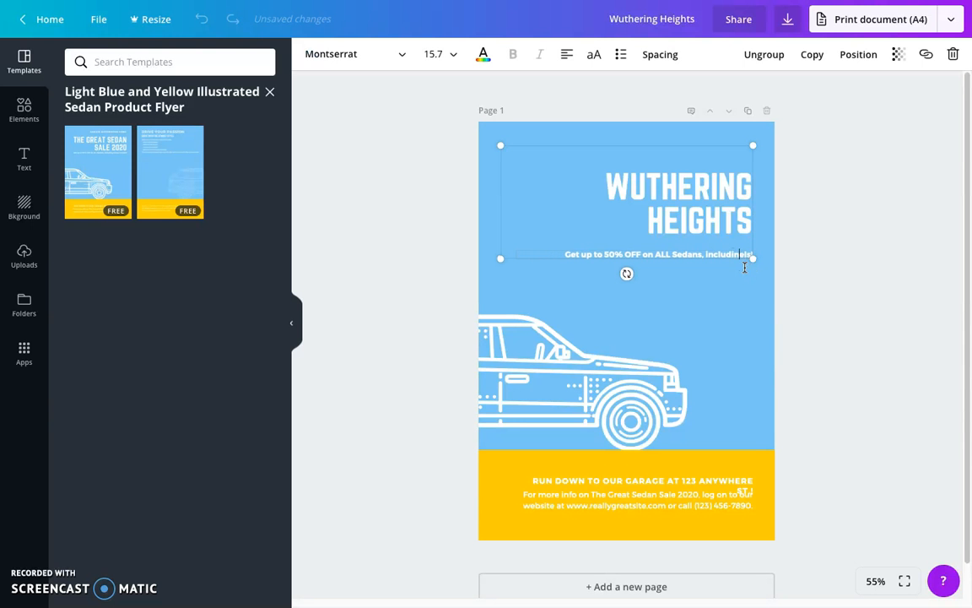
{"action": "key", "text": "BackSpace"}
{"action": "key", "text": "BackSpace"}
{"action": "key", "text": "BackSpace"}
{"action": "key", "text": "BackSpace"}
{"action": "key", "text": "BackSpace"}
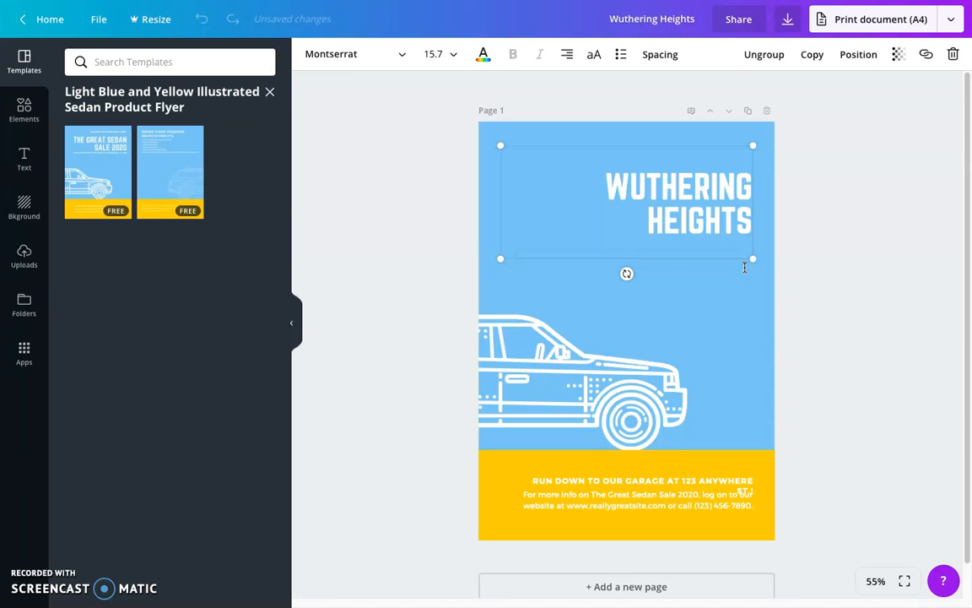
Delete the white car illustration from the blue area of the flyer
{"action": "left_click", "coordinate": [860, 309]}
{"action": "left_click", "coordinate": [542, 378]}
{"action": "left_click_drag", "start_coordinate": [544, 379], "coordinate": [665, 336]}
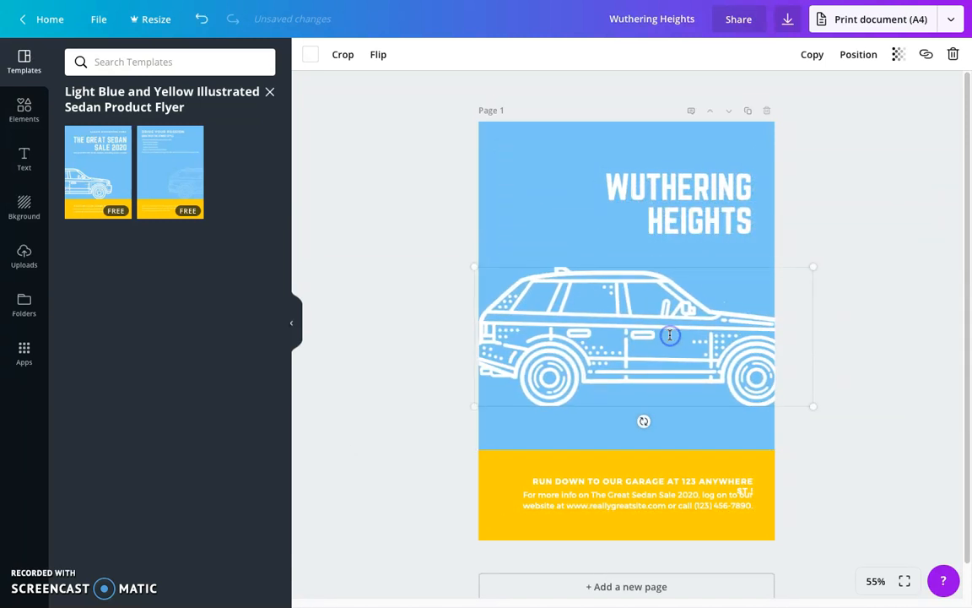
{"action": "left_click", "coordinate": [954, 54]}
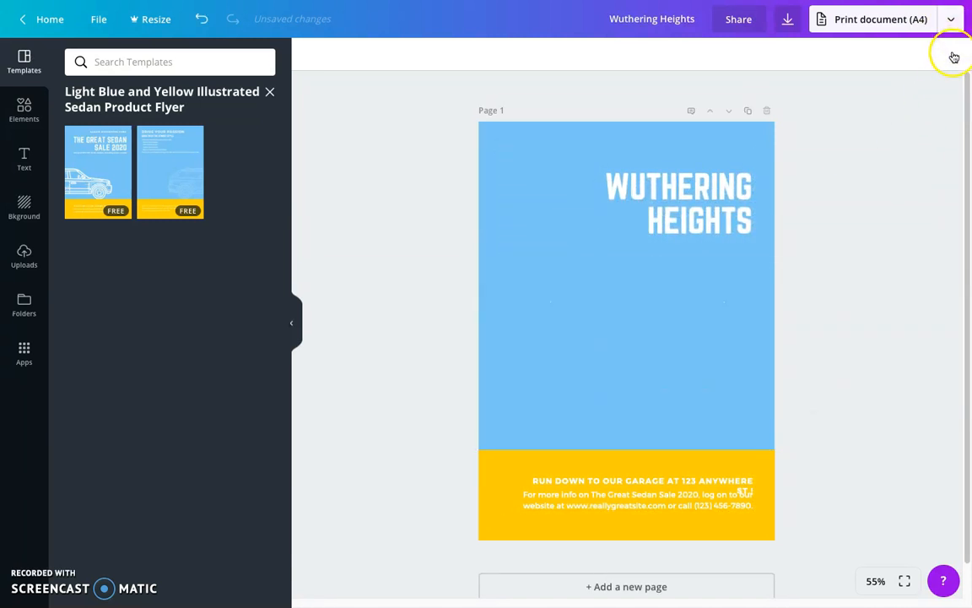
Delete the whole group of garage address and contact text in the yellow band
{"action": "left_click", "coordinate": [576, 479]}
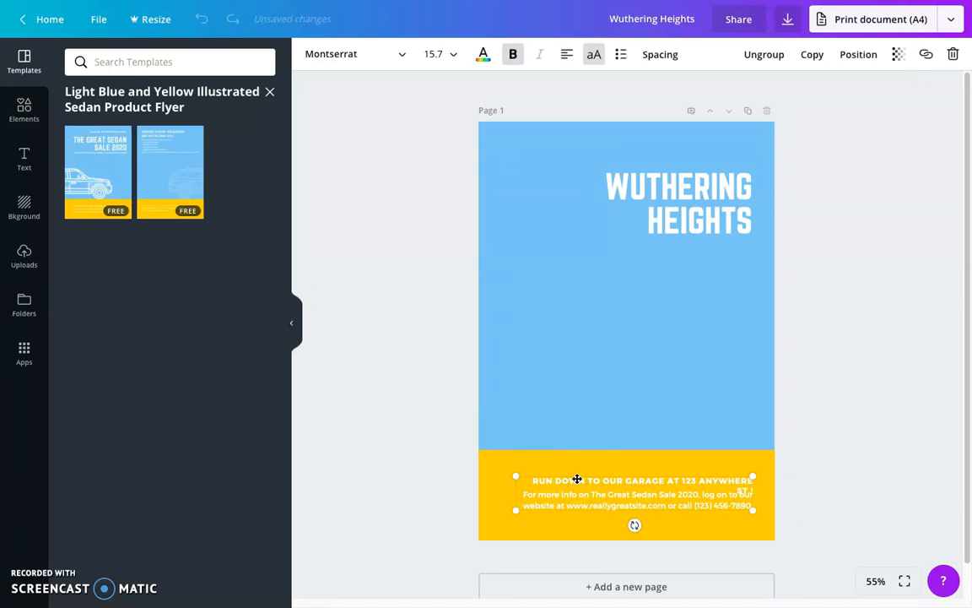
{"action": "left_click", "coordinate": [952, 54]}
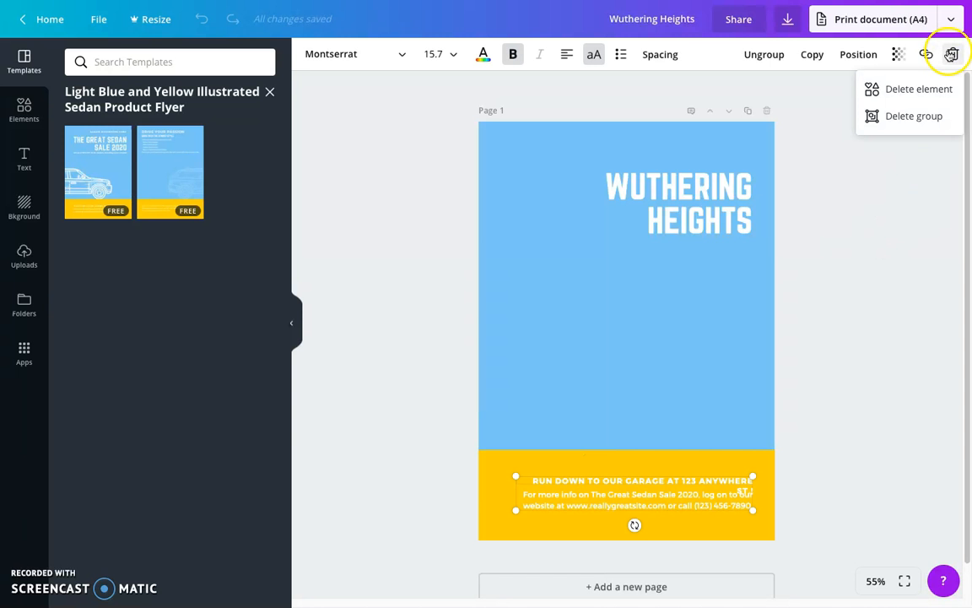
{"action": "left_click", "coordinate": [915, 117]}
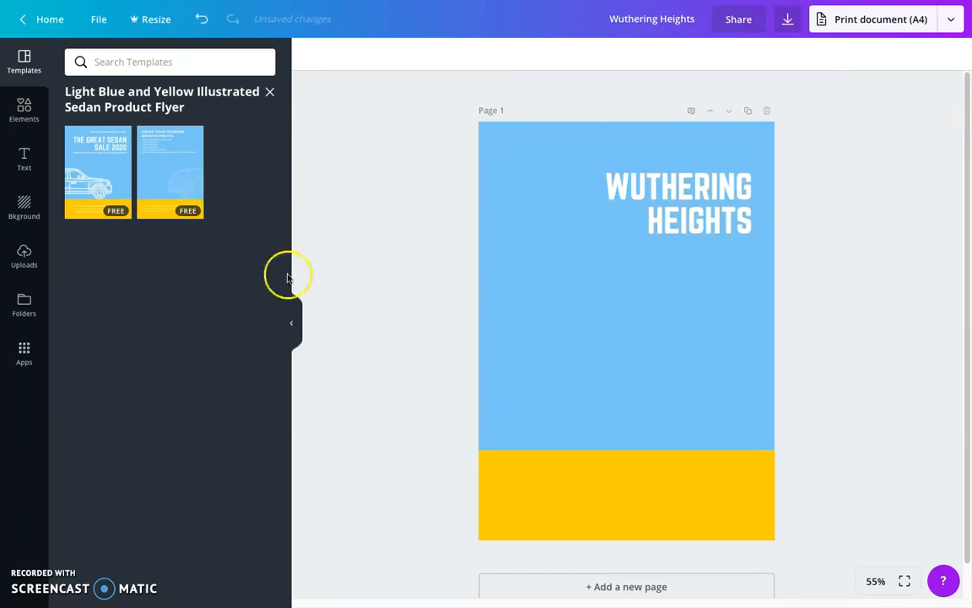
Add the teal and yellow two-circle Venn diagram from the Charts elements to the blue area below the heading
{"action": "left_click", "coordinate": [23, 112]}
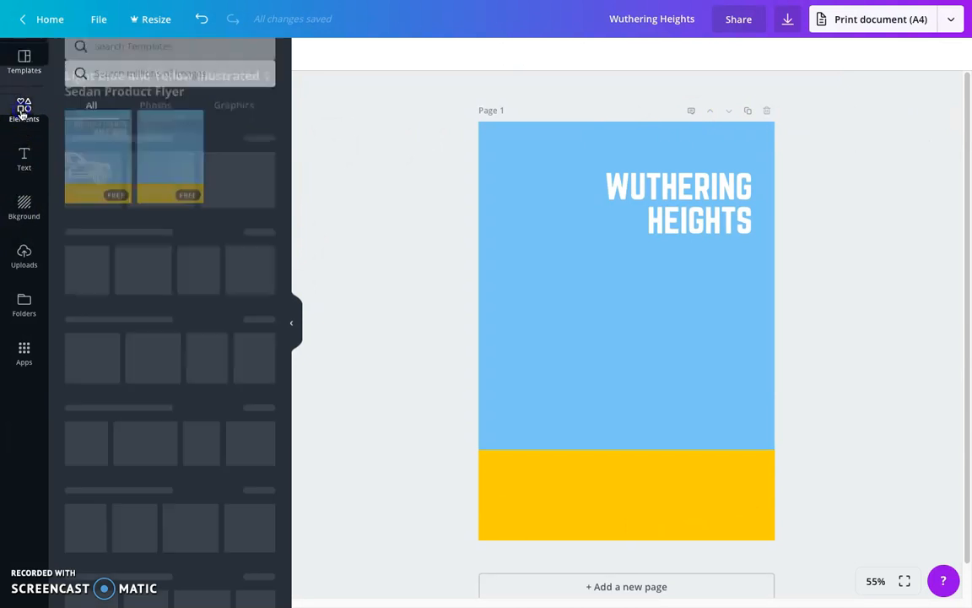
{"action": "left_click", "coordinate": [23, 114]}
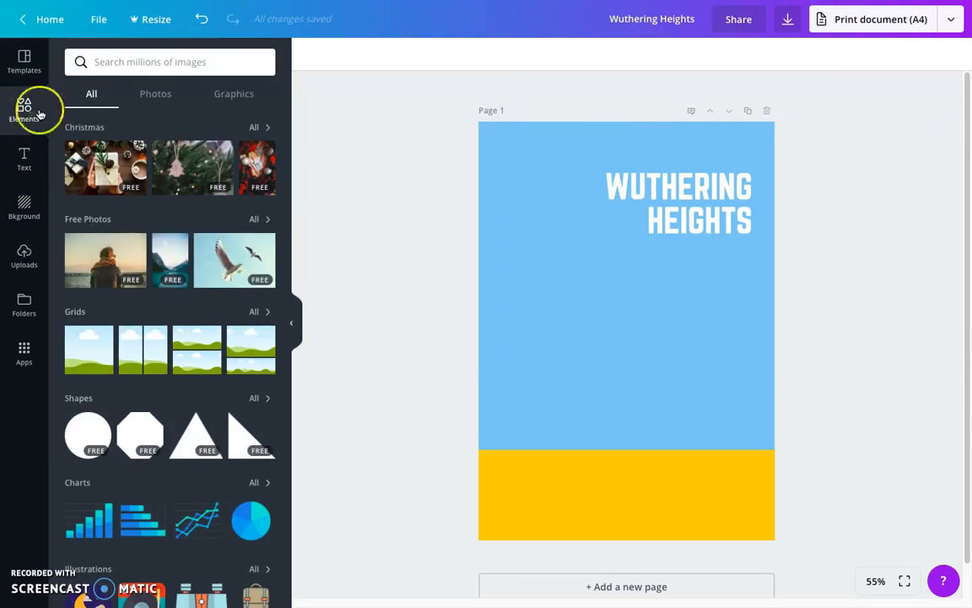
{"action": "scroll", "coordinate": [179, 405], "scroll_direction": "down", "scroll_amount": 3}
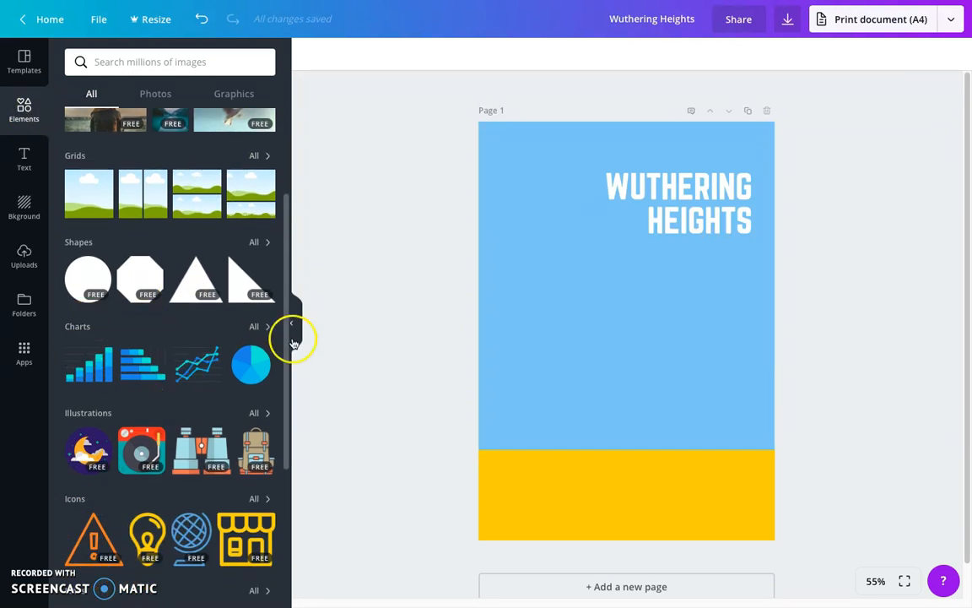
{"action": "left_click", "coordinate": [260, 328]}
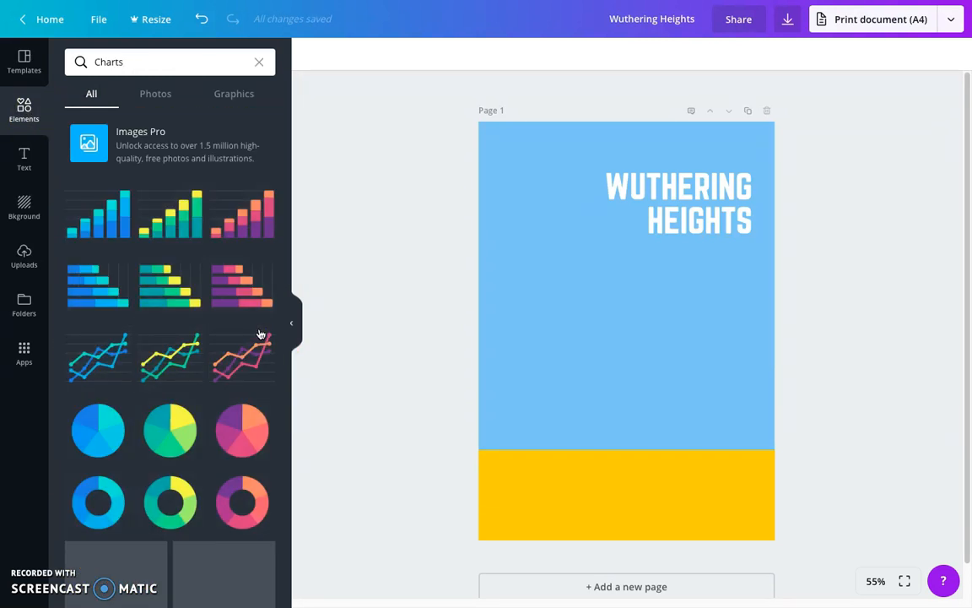
{"action": "left_click", "coordinate": [207, 355]}
{"action": "scroll", "coordinate": [203, 364], "scroll_direction": "down", "scroll_amount": 1}
{"action": "scroll", "coordinate": [203, 364], "scroll_direction": "down", "scroll_amount": 5}
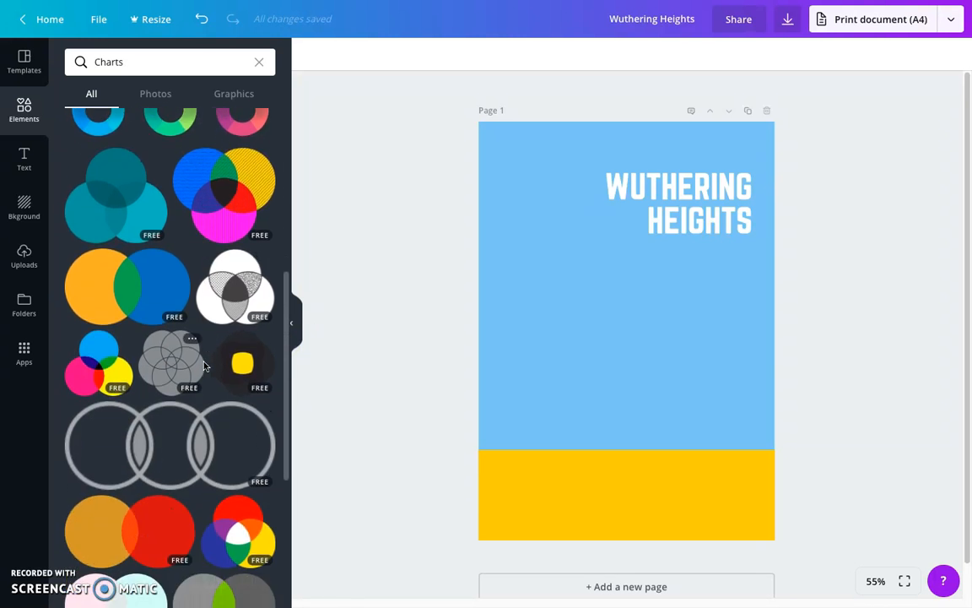
{"action": "scroll", "coordinate": [203, 364], "scroll_direction": "down", "scroll_amount": 1}
{"action": "scroll", "coordinate": [203, 365], "scroll_direction": "down", "scroll_amount": 4}
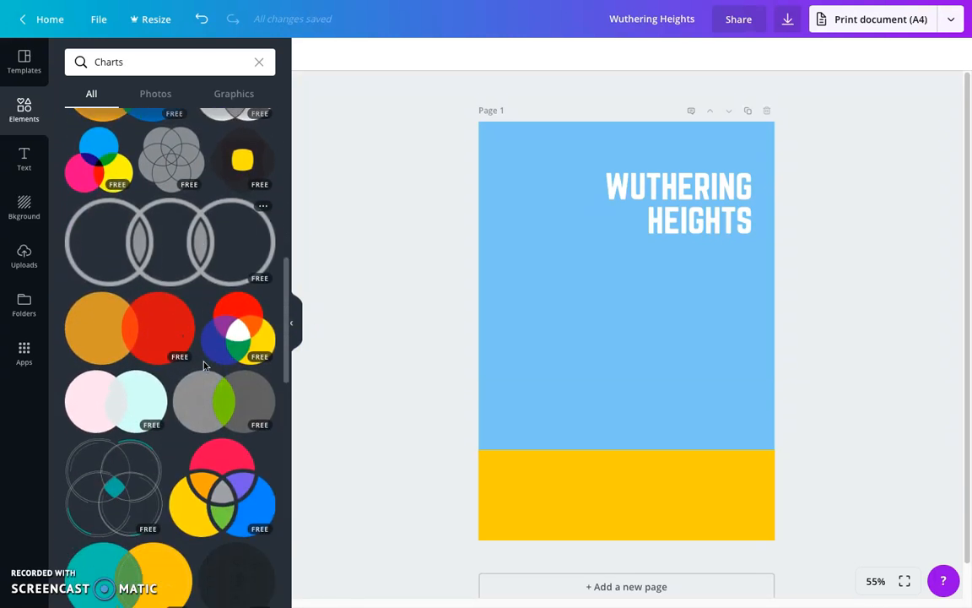
{"action": "scroll", "coordinate": [203, 364], "scroll_direction": "down", "scroll_amount": 5}
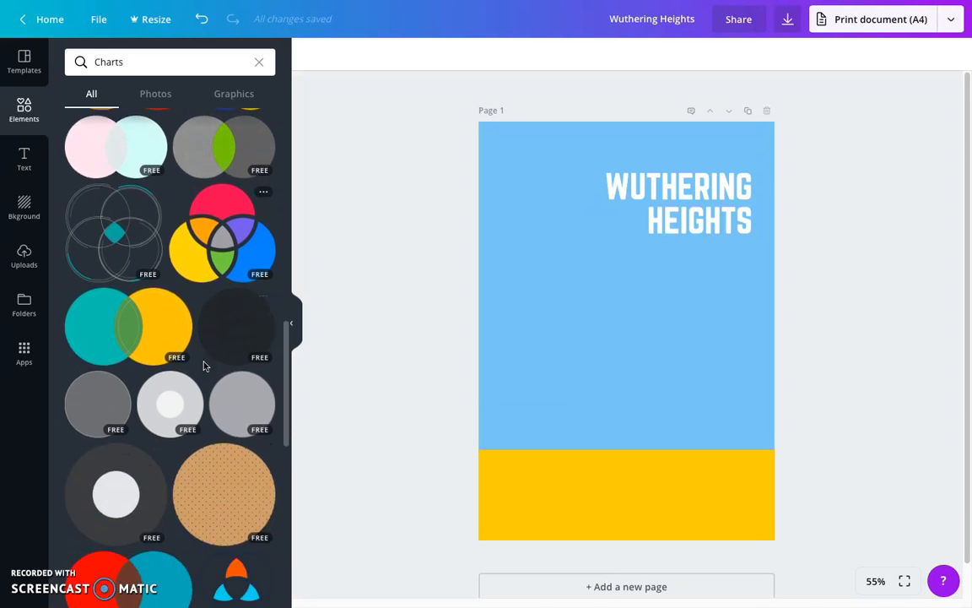
{"action": "scroll", "coordinate": [203, 365], "scroll_direction": "down", "scroll_amount": 6}
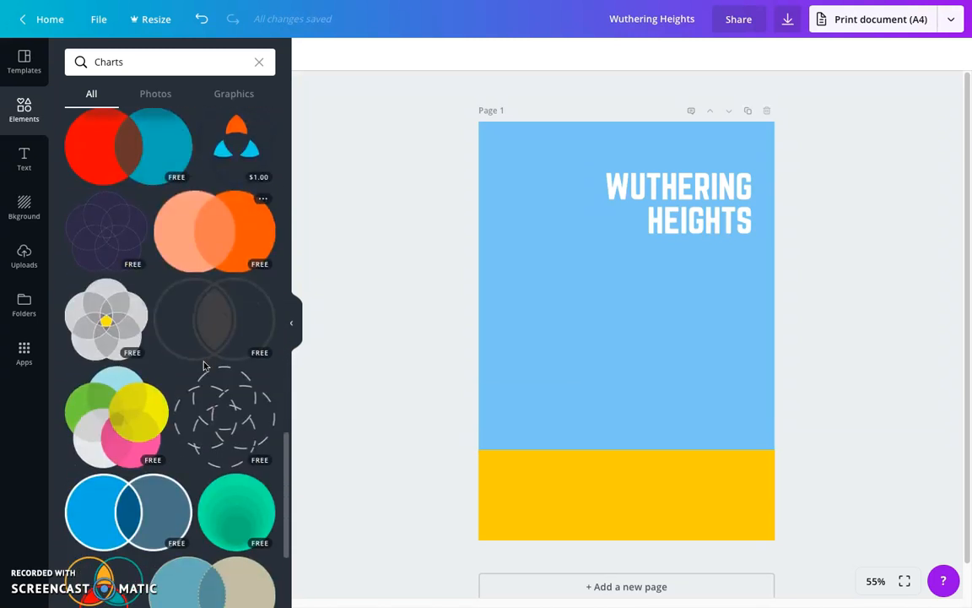
{"action": "scroll", "coordinate": [203, 364], "scroll_direction": "up", "scroll_amount": 10}
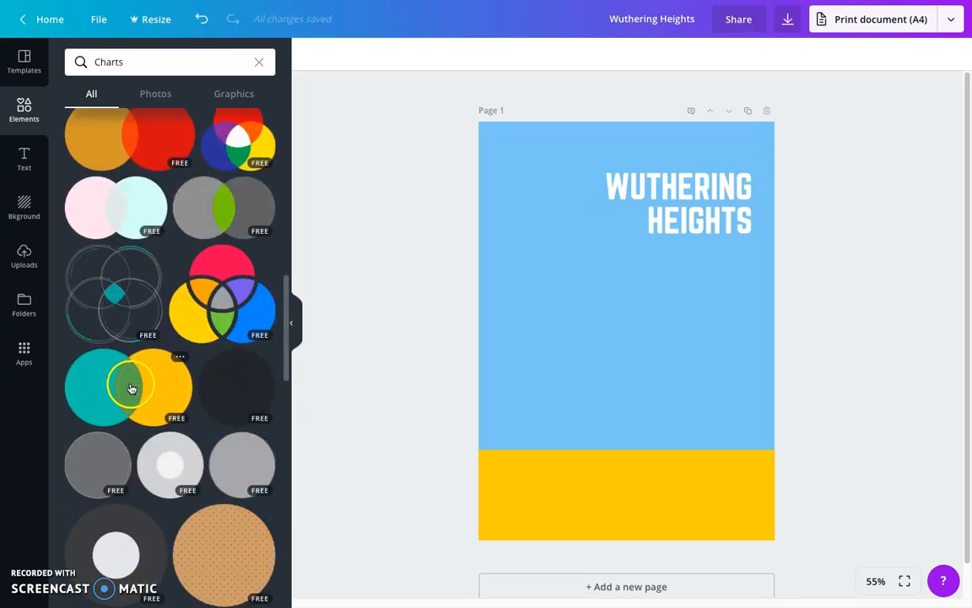
{"action": "left_click_drag", "start_coordinate": [132, 388], "coordinate": [581, 310]}
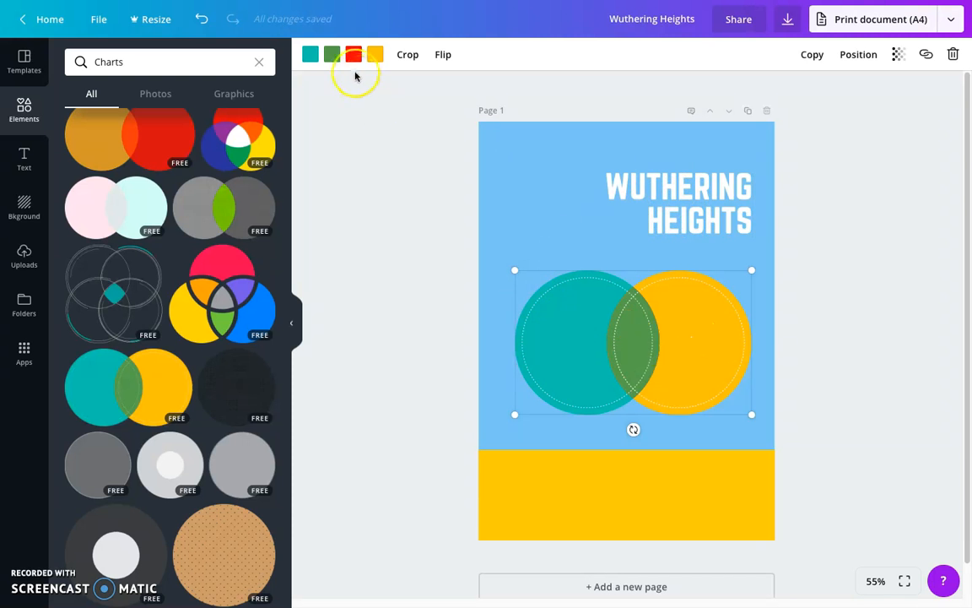
Recolor the Venn diagram's teal circle medium gray and its green overlap white
{"action": "left_click", "coordinate": [311, 56]}
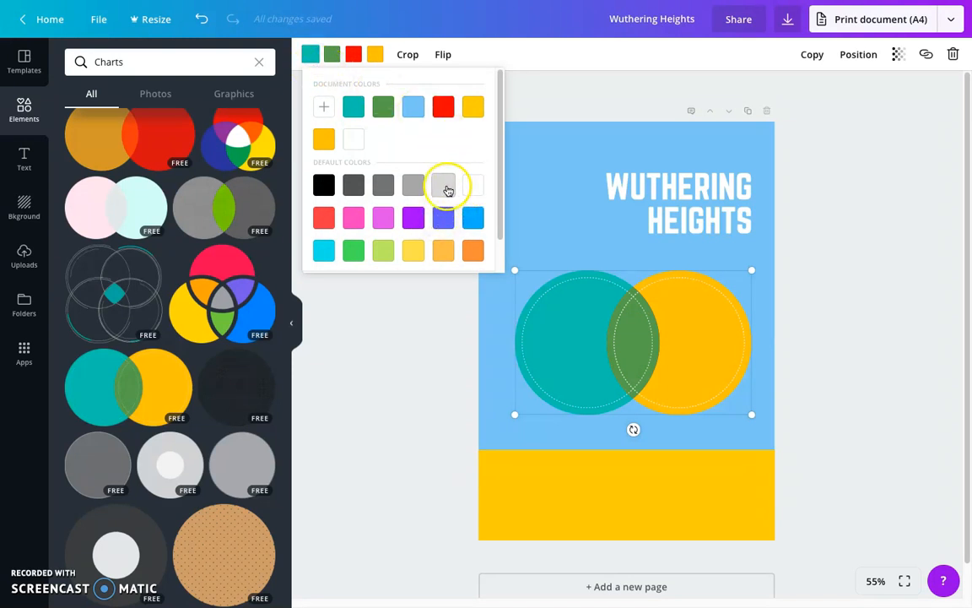
{"action": "left_click", "coordinate": [385, 186]}
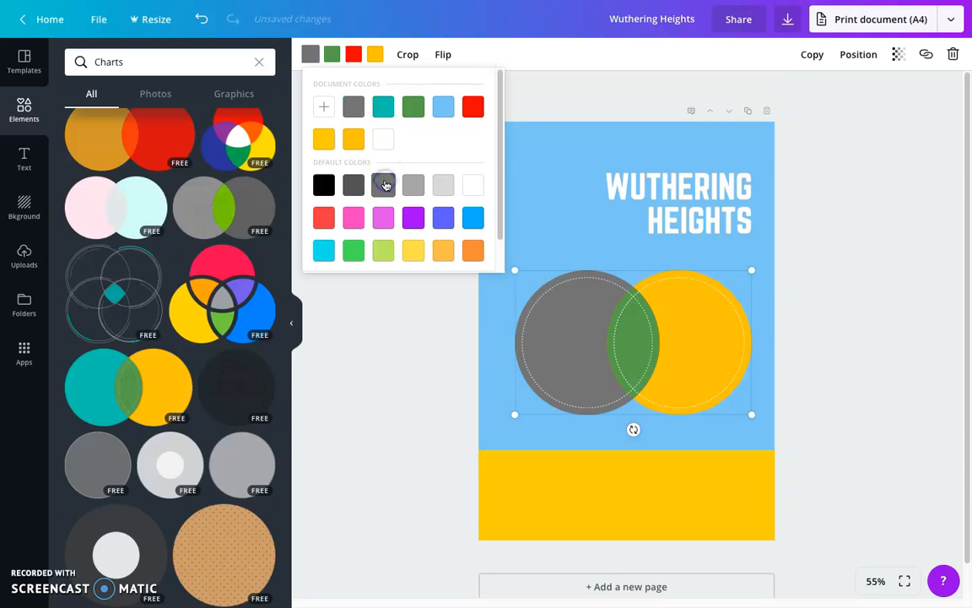
{"action": "left_click", "coordinate": [636, 361]}
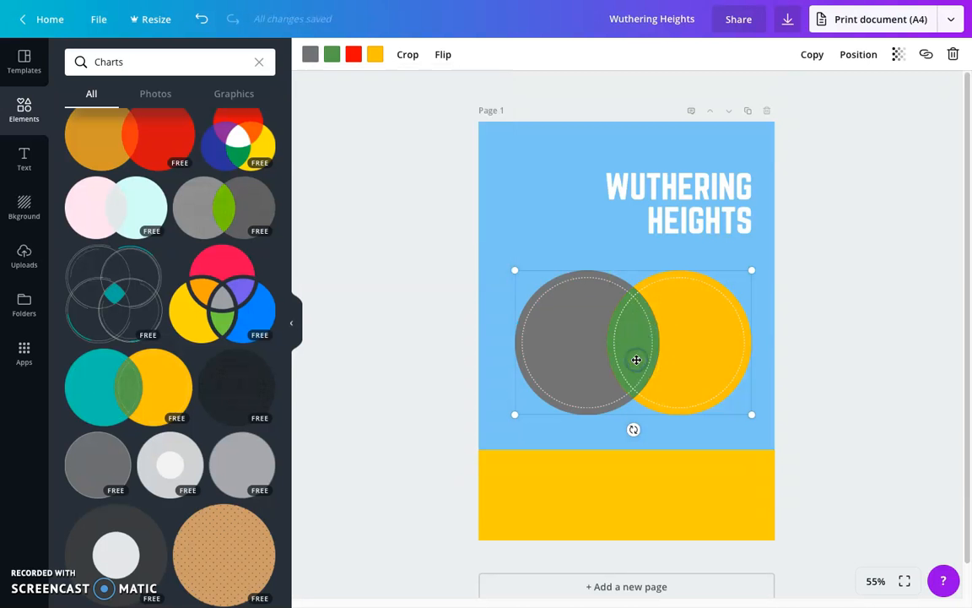
{"action": "left_click", "coordinate": [332, 54]}
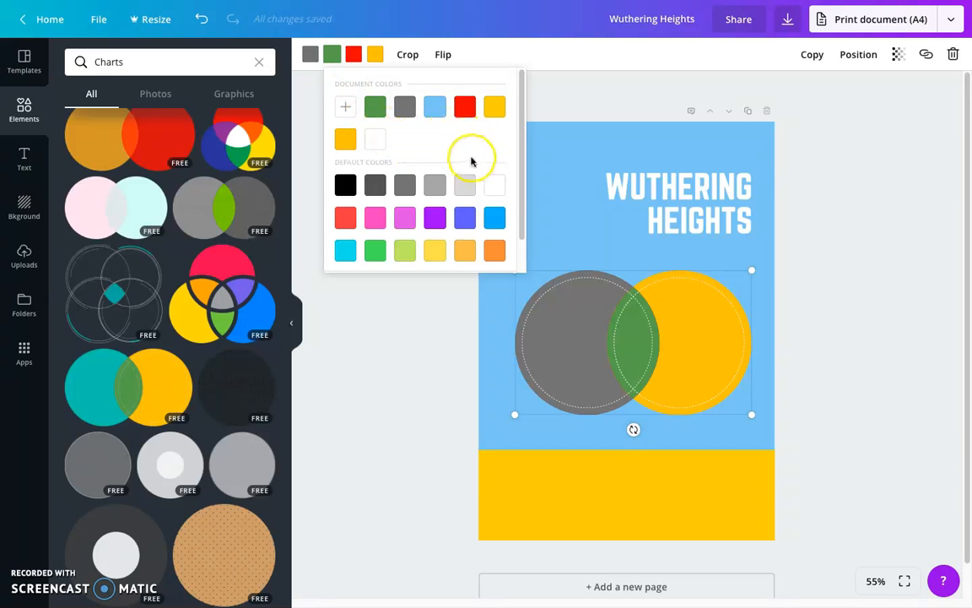
{"action": "scroll", "coordinate": [436, 155], "scroll_direction": "down", "scroll_amount": 2}
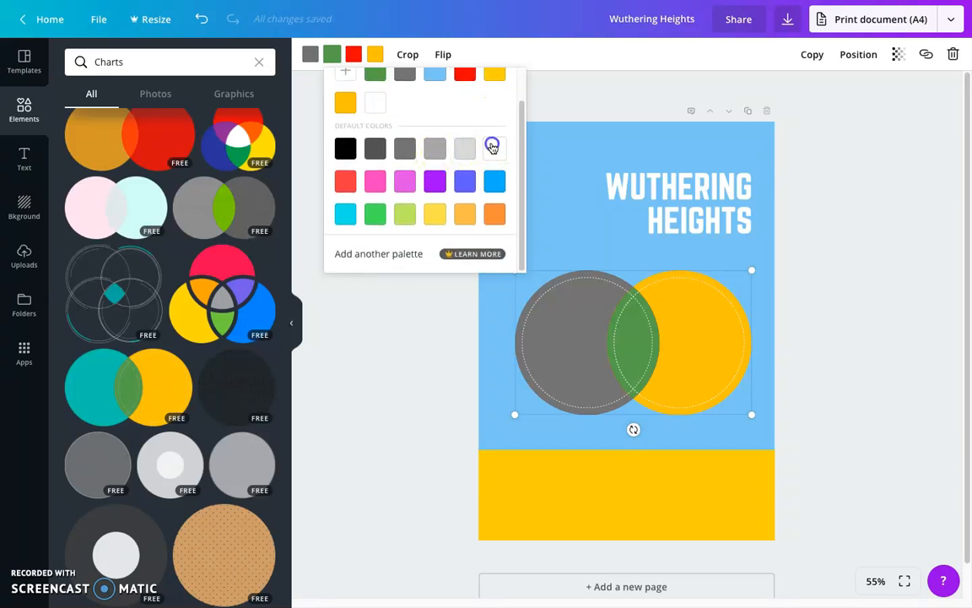
{"action": "left_click", "coordinate": [493, 146]}
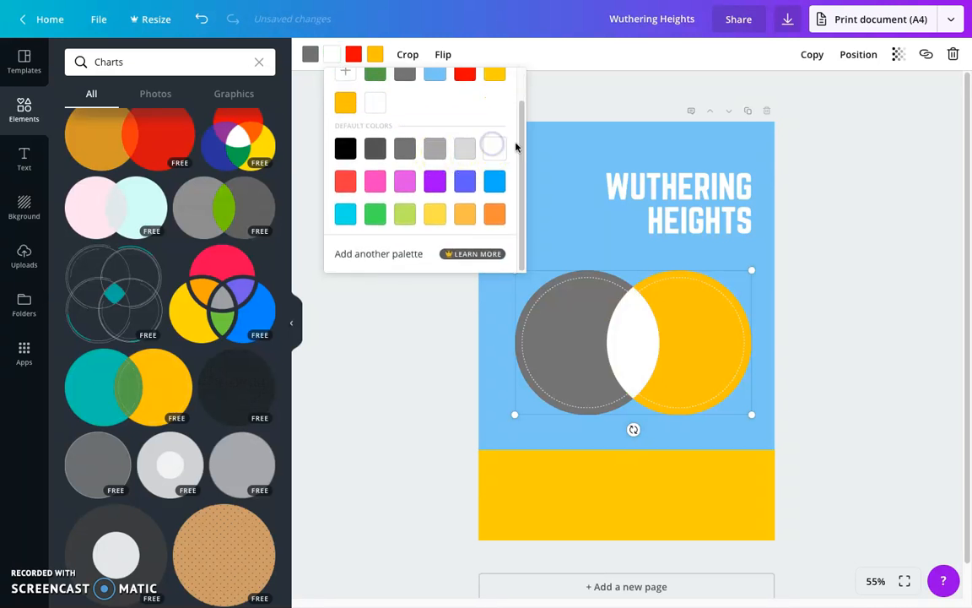
{"action": "left_click", "coordinate": [814, 349]}
Enlarge the Venn diagram so that it spans the full width of the page
{"action": "left_click", "coordinate": [534, 348]}
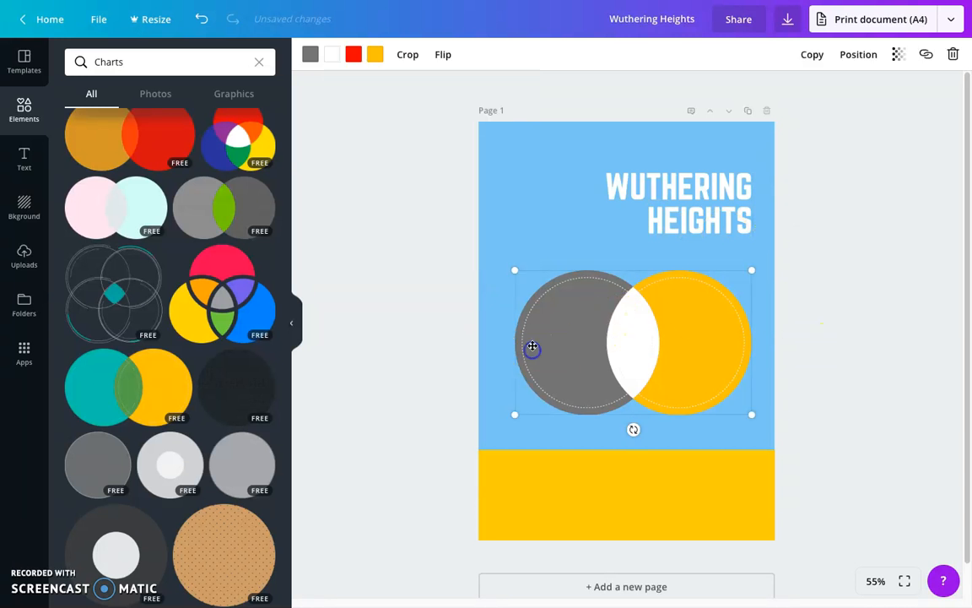
{"action": "left_click_drag", "start_coordinate": [516, 266], "coordinate": [472, 258]}
{"action": "left_click_drag", "start_coordinate": [751, 247], "coordinate": [775, 239]}
Move the "WUTHERING HEIGHTS" heading up above the Venn diagram and center-align its text
{"action": "left_click", "coordinate": [690, 188]}
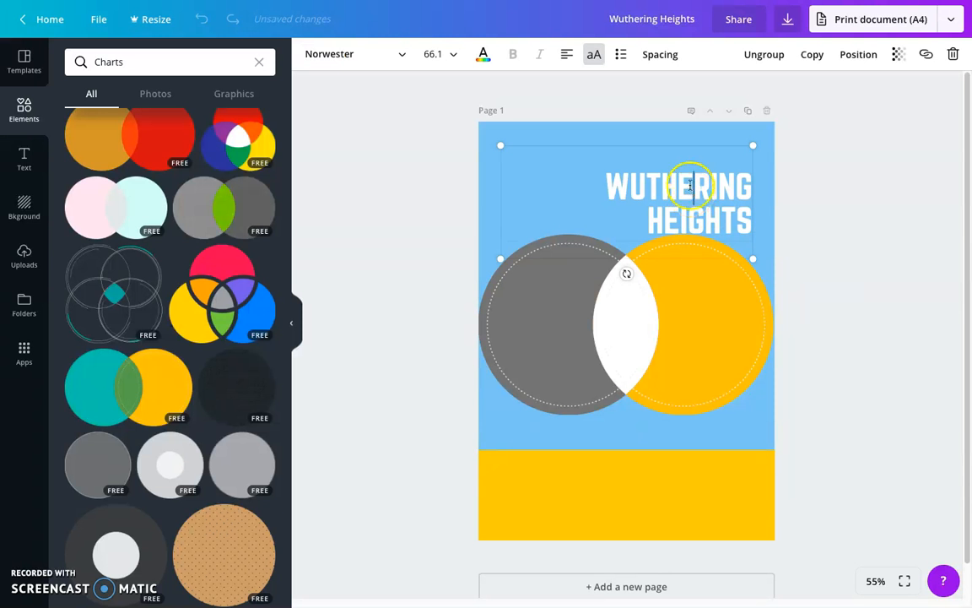
{"action": "left_click_drag", "start_coordinate": [680, 149], "coordinate": [679, 127]}
{"action": "left_click", "coordinate": [669, 165]}
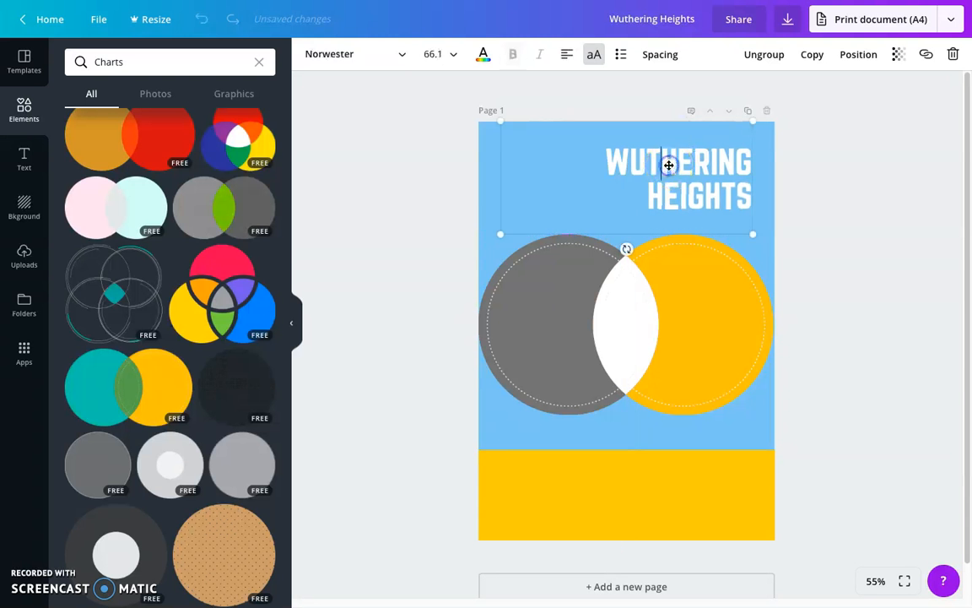
{"action": "left_click", "coordinate": [569, 56]}
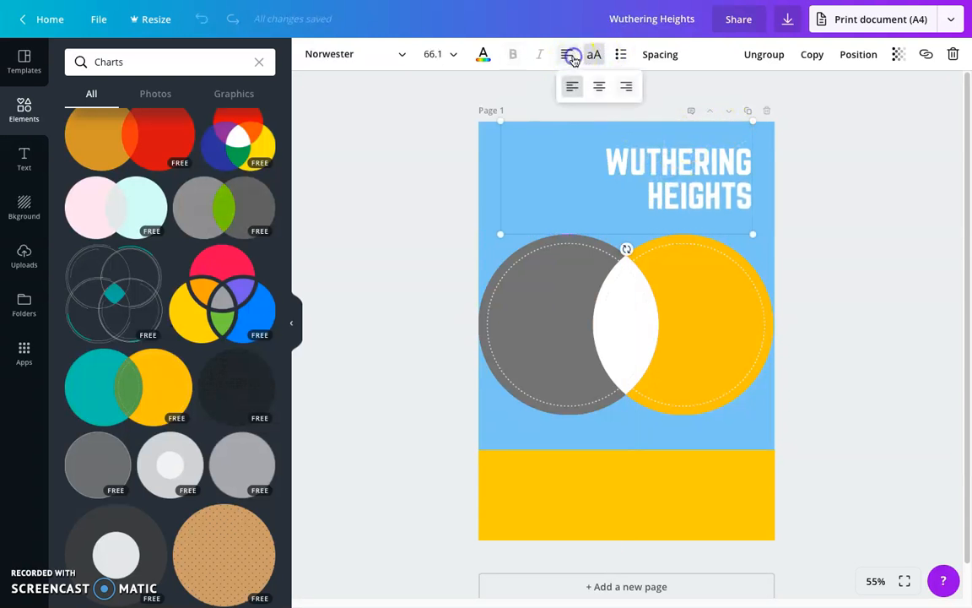
{"action": "left_click", "coordinate": [599, 88]}
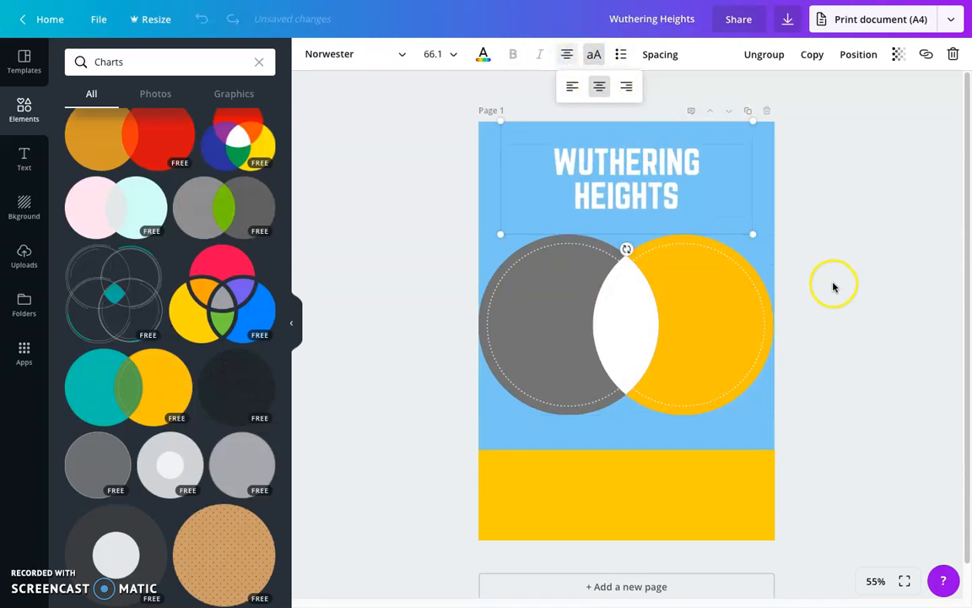
{"action": "left_click", "coordinate": [346, 154]}
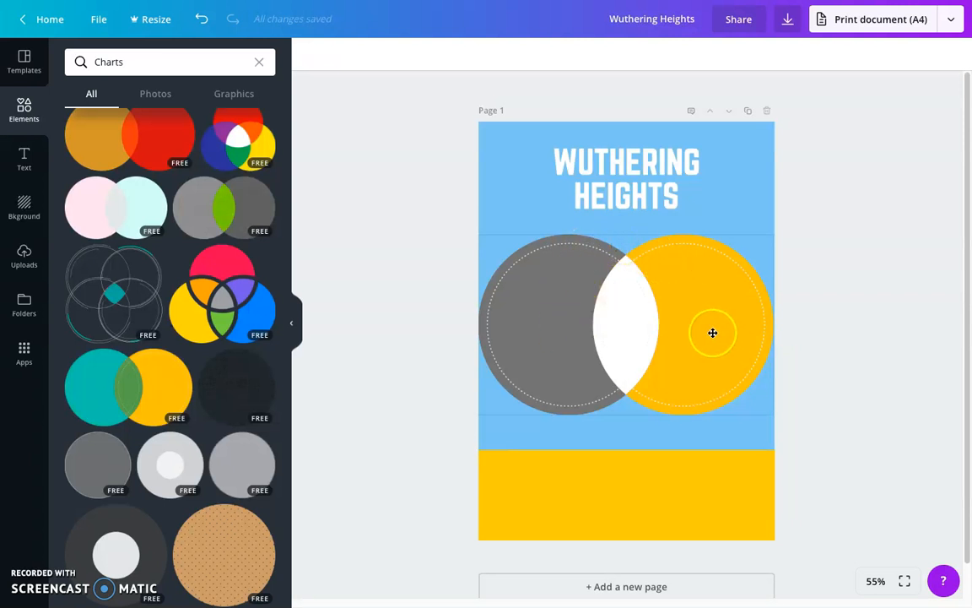
Add a heading text box reading "Heathcliff" and set its font to Montserrat
{"action": "left_click", "coordinate": [26, 163]}
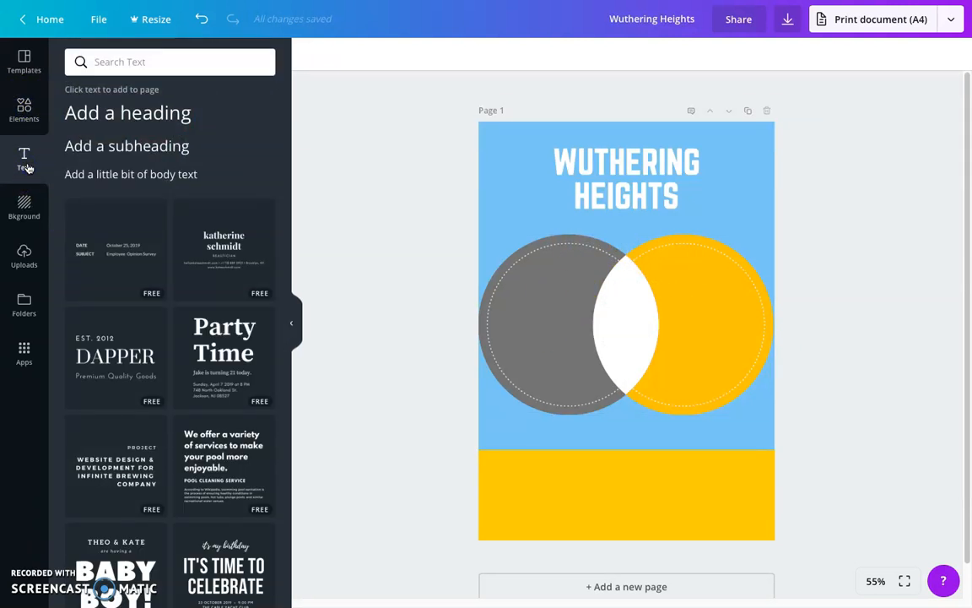
{"action": "left_click", "coordinate": [159, 113]}
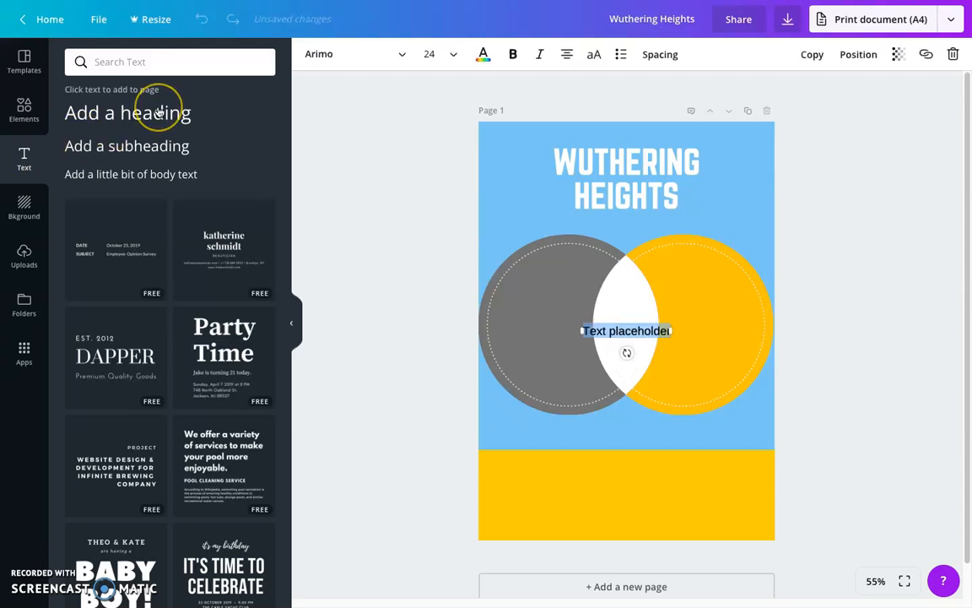
{"action": "type", "text": "Heathcliff"}
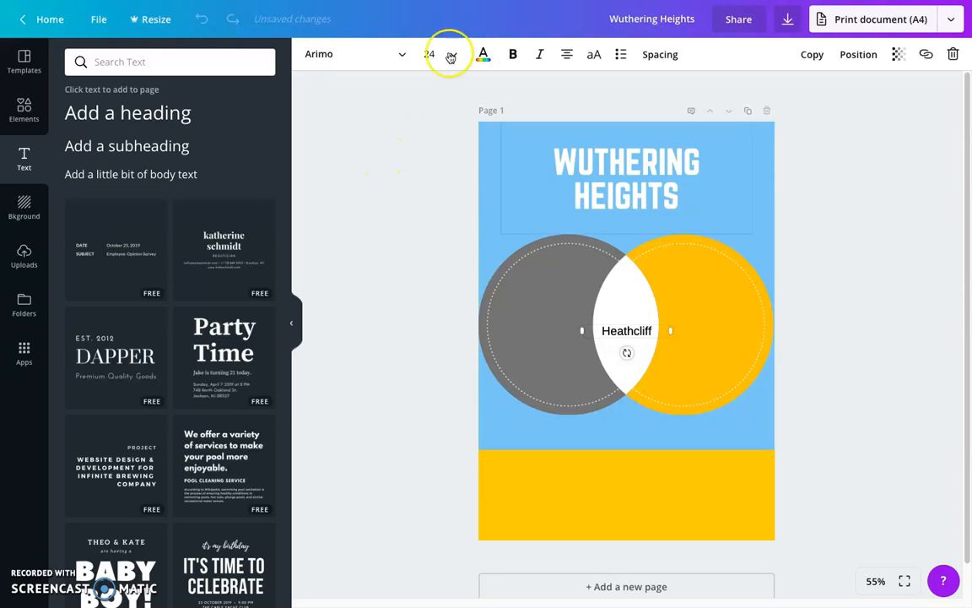
{"action": "left_click", "coordinate": [405, 57]}
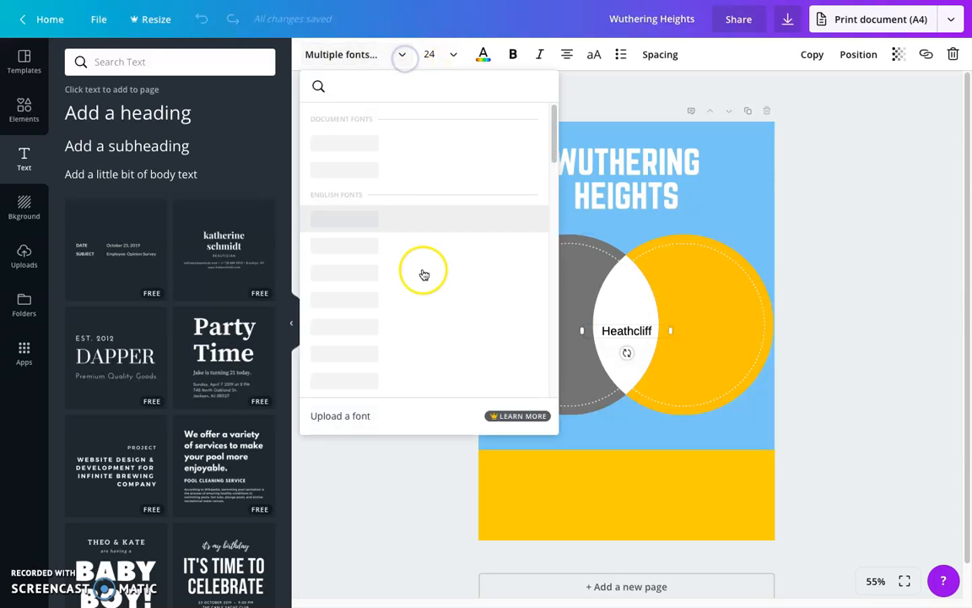
{"action": "scroll", "coordinate": [444, 328], "scroll_direction": "down", "scroll_amount": 1}
{"action": "scroll", "coordinate": [443, 327], "scroll_direction": "up", "scroll_amount": 1}
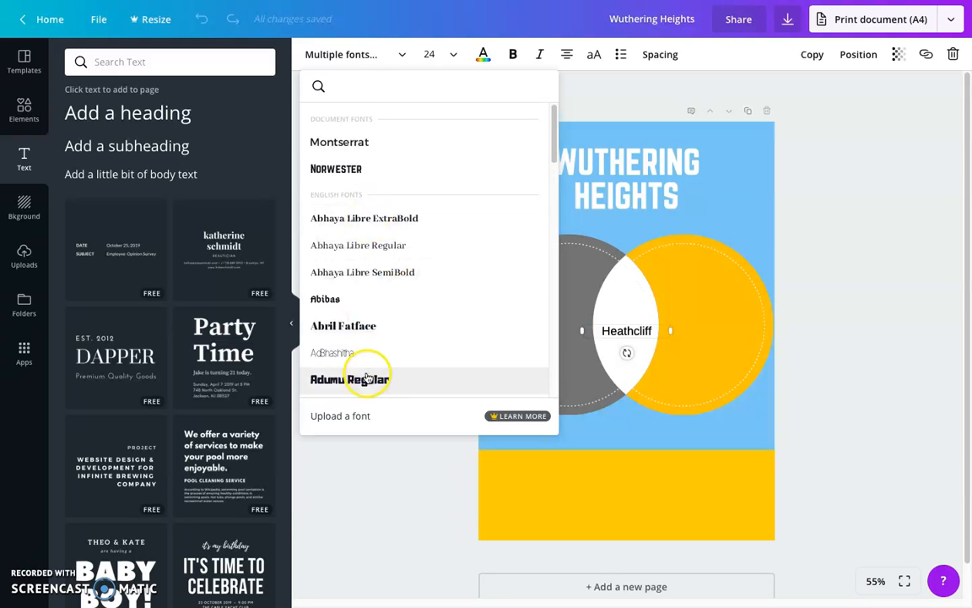
{"action": "left_click", "coordinate": [341, 145]}
Color the "Heathcliff" text white and move it to the upper part of the gray circle
{"action": "left_click", "coordinate": [483, 56]}
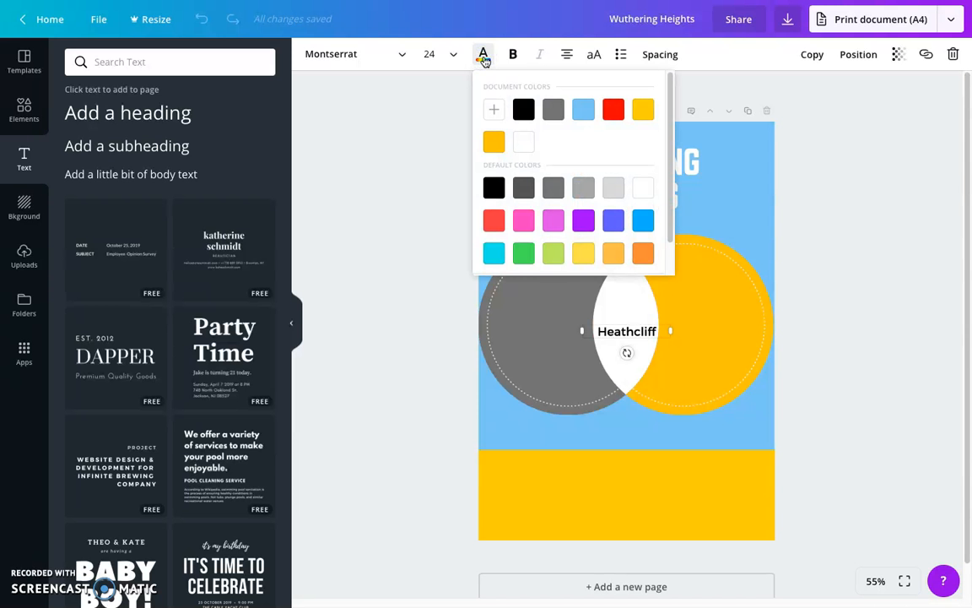
{"action": "left_click", "coordinate": [527, 145]}
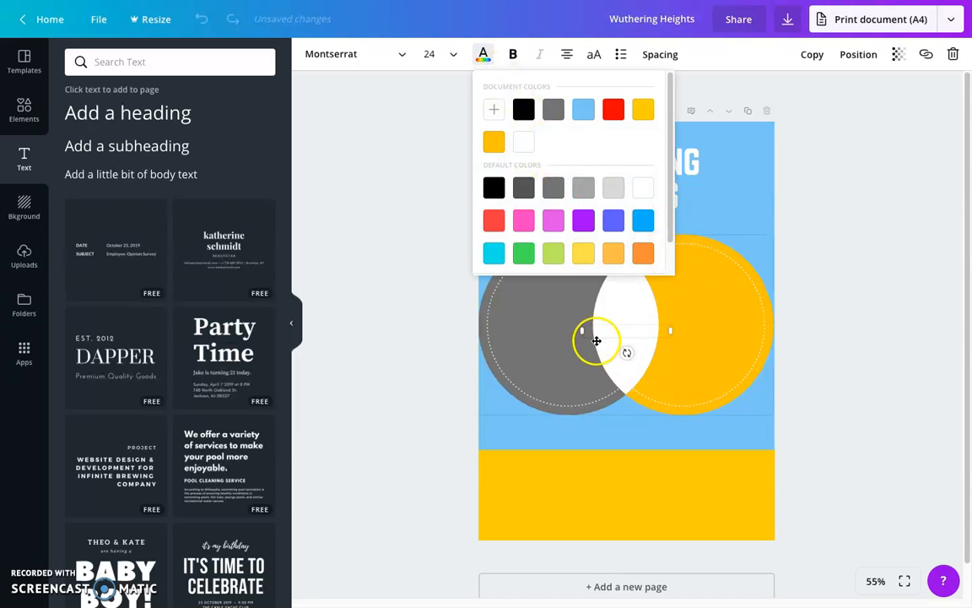
{"action": "left_click_drag", "start_coordinate": [600, 321], "coordinate": [538, 244]}
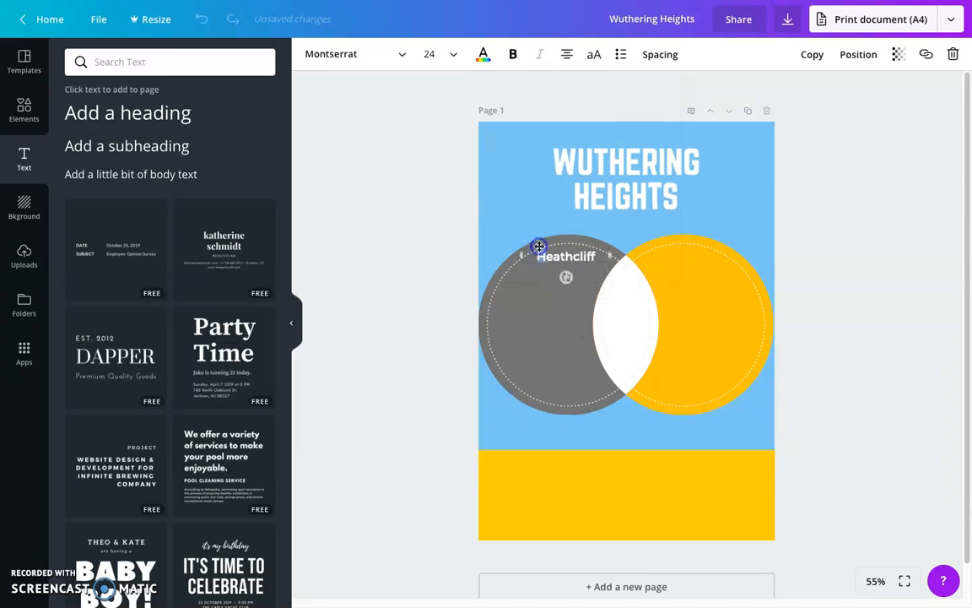
Add a heading text box reading "Edgar Linton" and place it in the upper part of the yellow circle, level with "Heathcliff"
{"action": "left_click", "coordinate": [876, 248]}
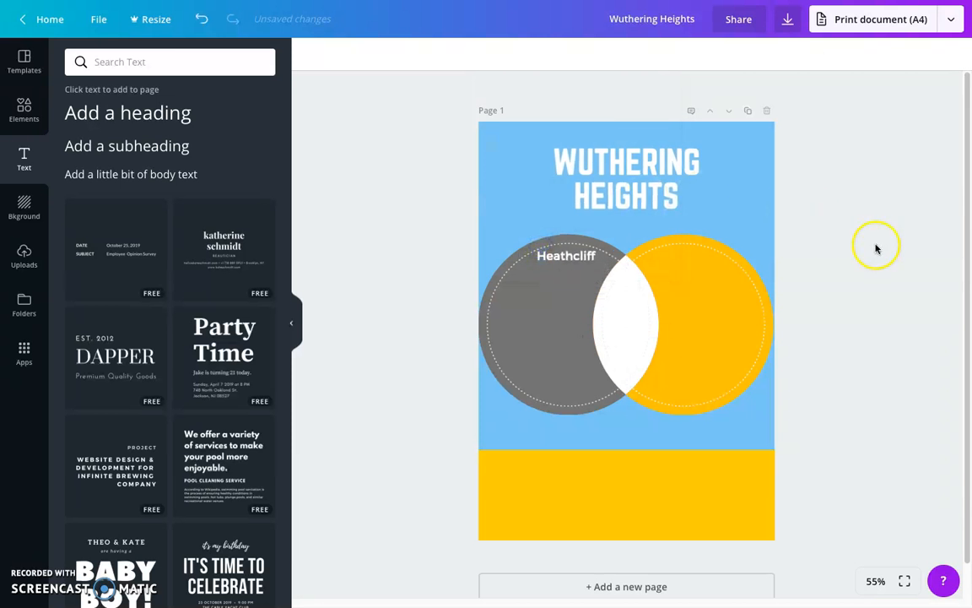
{"action": "left_click", "coordinate": [157, 116]}
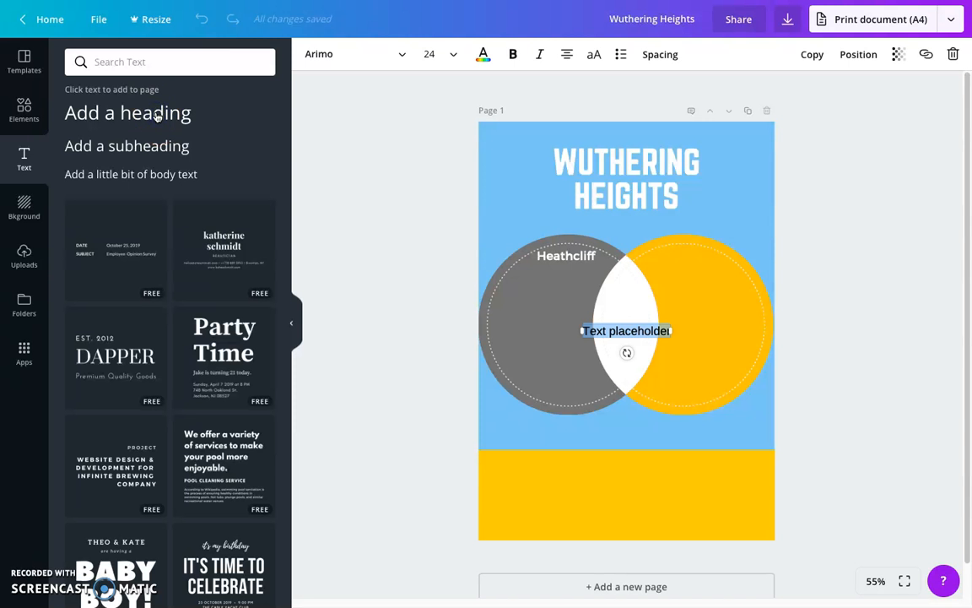
{"action": "type", "text": "Edgar Linton"}
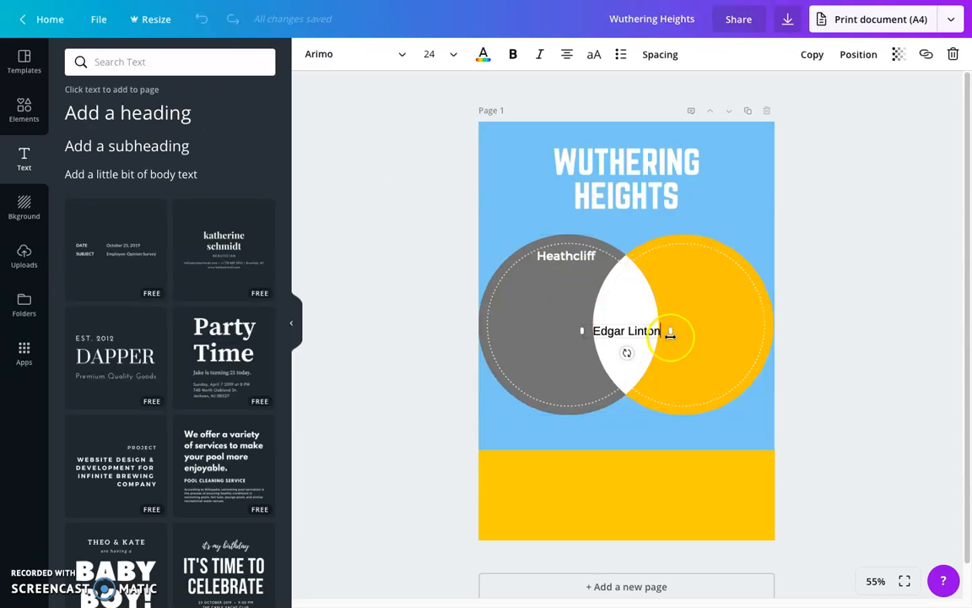
{"action": "left_click_drag", "start_coordinate": [666, 323], "coordinate": [730, 247]}
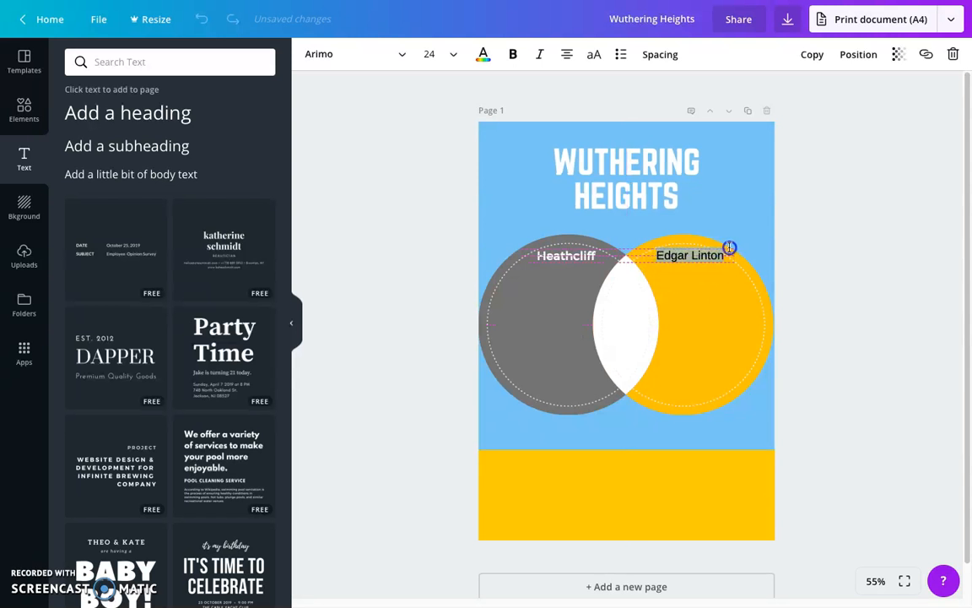
{"action": "left_click", "coordinate": [894, 304]}
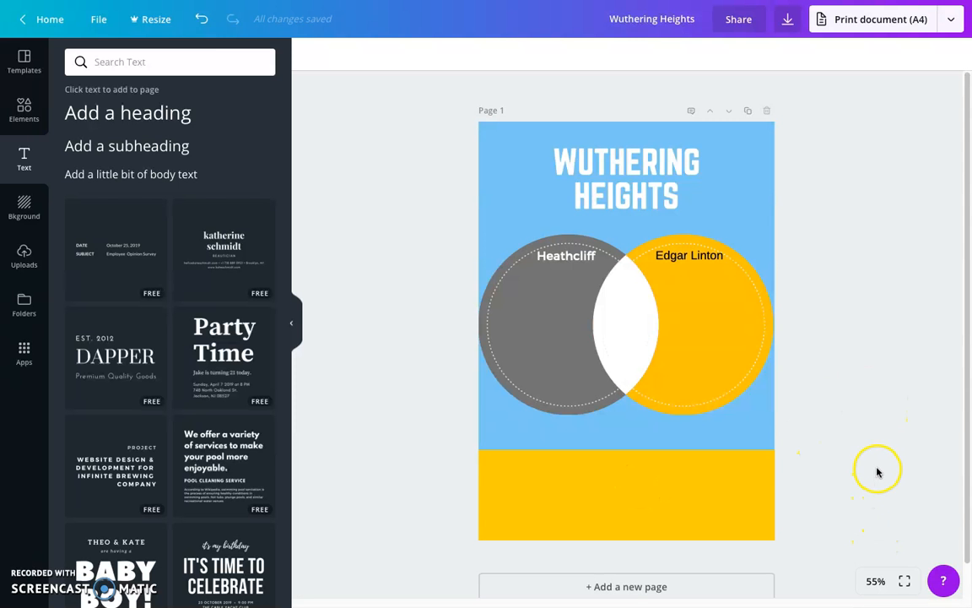
Download the finished Wuthering Heights design with the file type PDF Print (Recommended), without crop marks and bleed
{"action": "scroll", "coordinate": [879, 391], "scroll_direction": "down", "scroll_amount": 1}
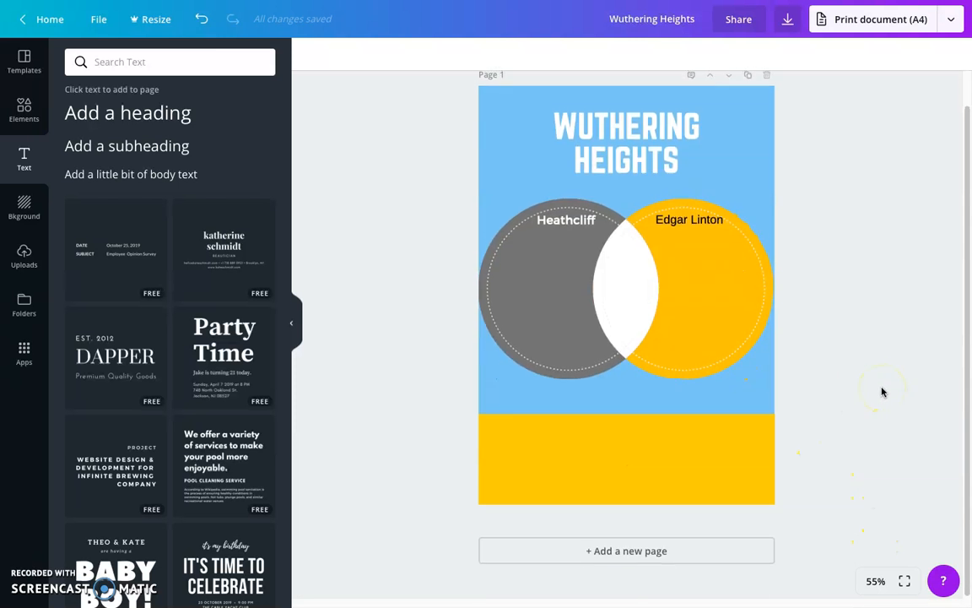
{"action": "scroll", "coordinate": [881, 392], "scroll_direction": "up", "scroll_amount": 1}
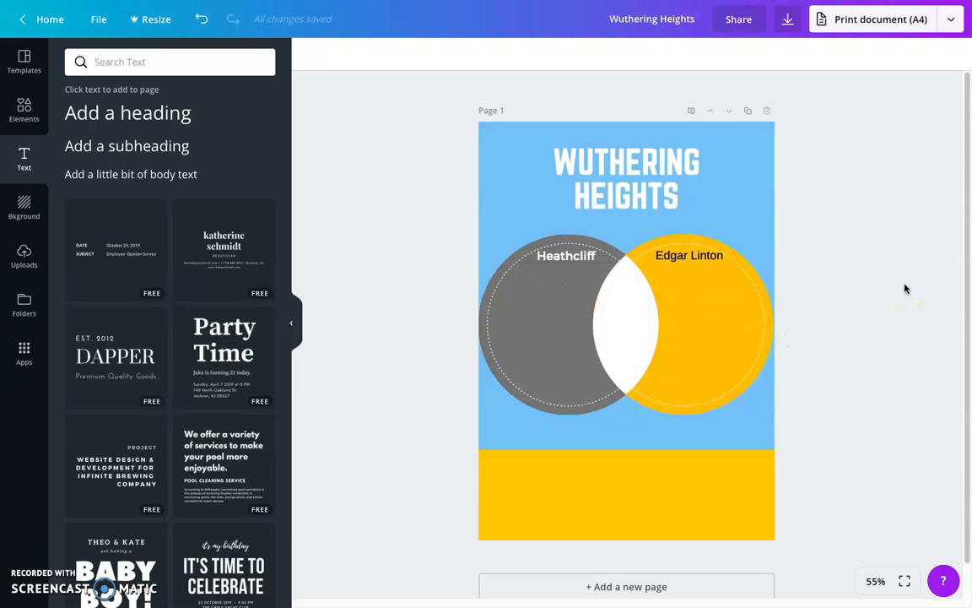
{"action": "left_click", "coordinate": [787, 20]}
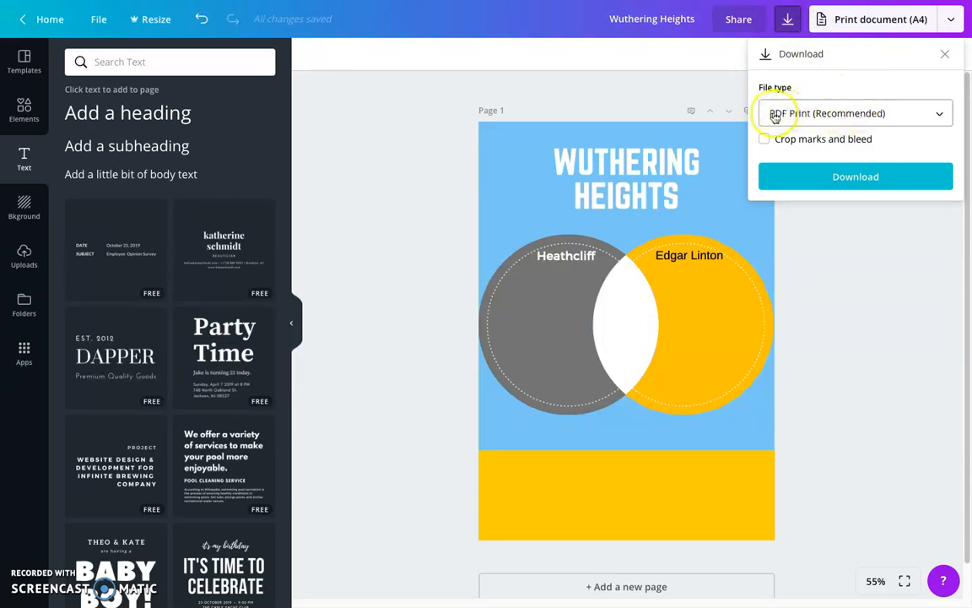
{"action": "left_click", "coordinate": [929, 113]}
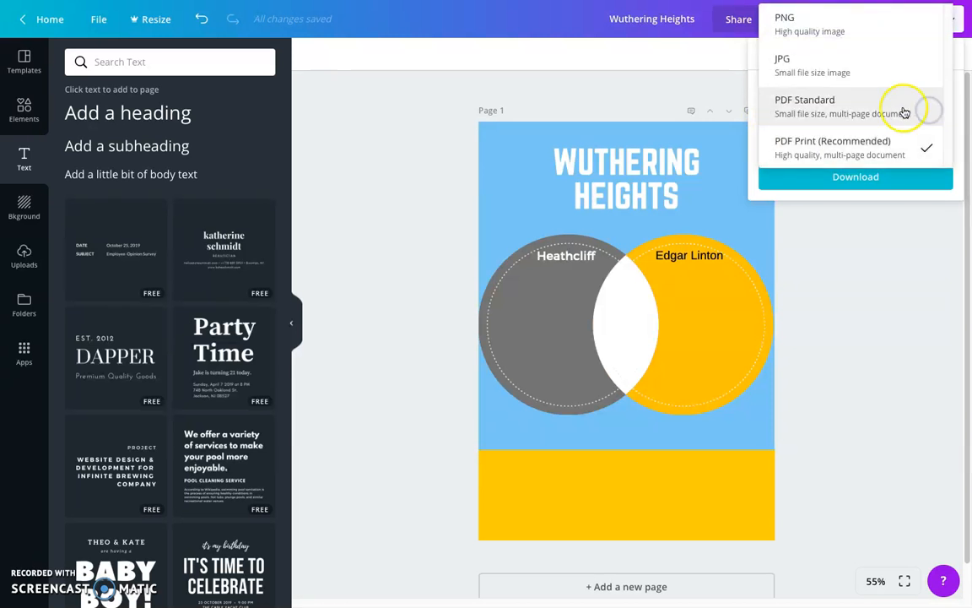
{"action": "left_click", "coordinate": [870, 147]}
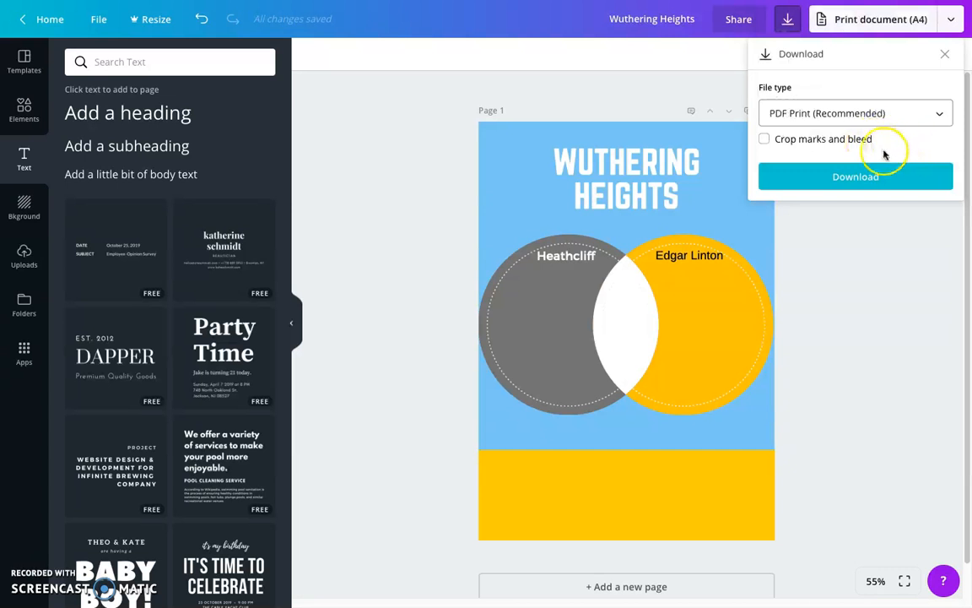
{"action": "left_click", "coordinate": [855, 177]}
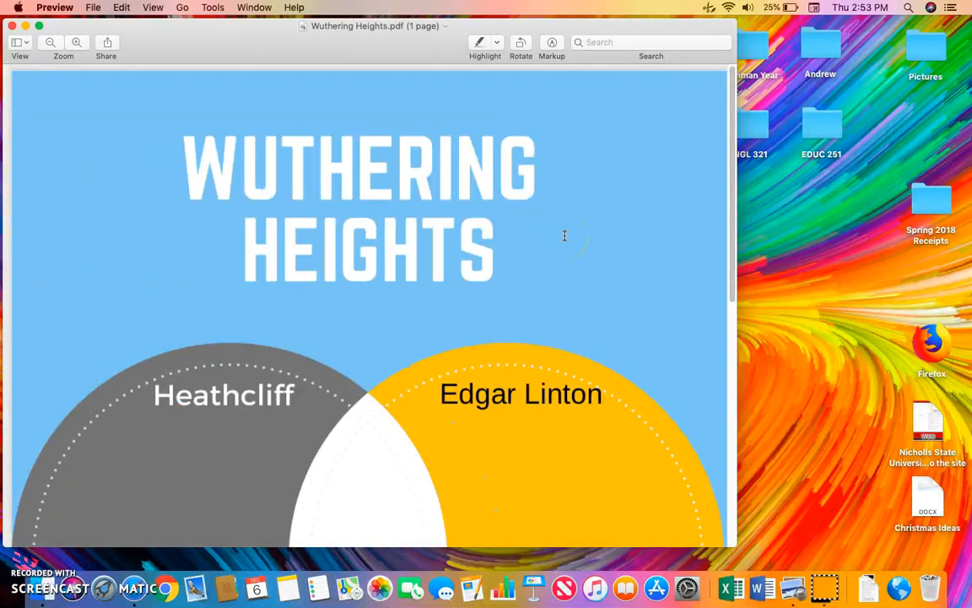
Look over the whole downloaded Wuthering Heights.pdf in Preview, and switch back to Canva, dismissing the Canva for Work trial offer
{"action": "scroll", "coordinate": [565, 236], "scroll_direction": "down", "scroll_amount": 10}
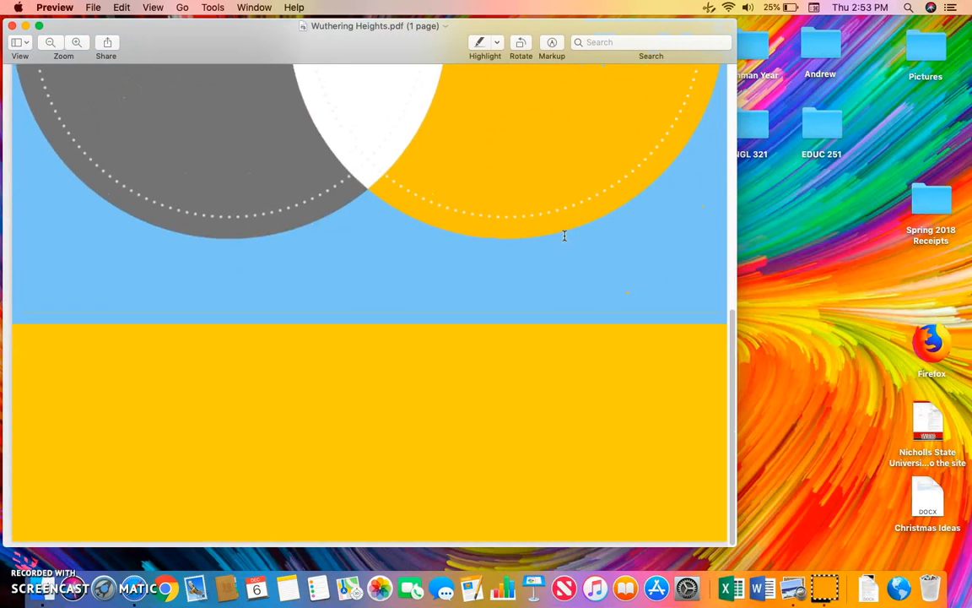
{"action": "scroll", "coordinate": [565, 236], "scroll_direction": "up", "scroll_amount": 10}
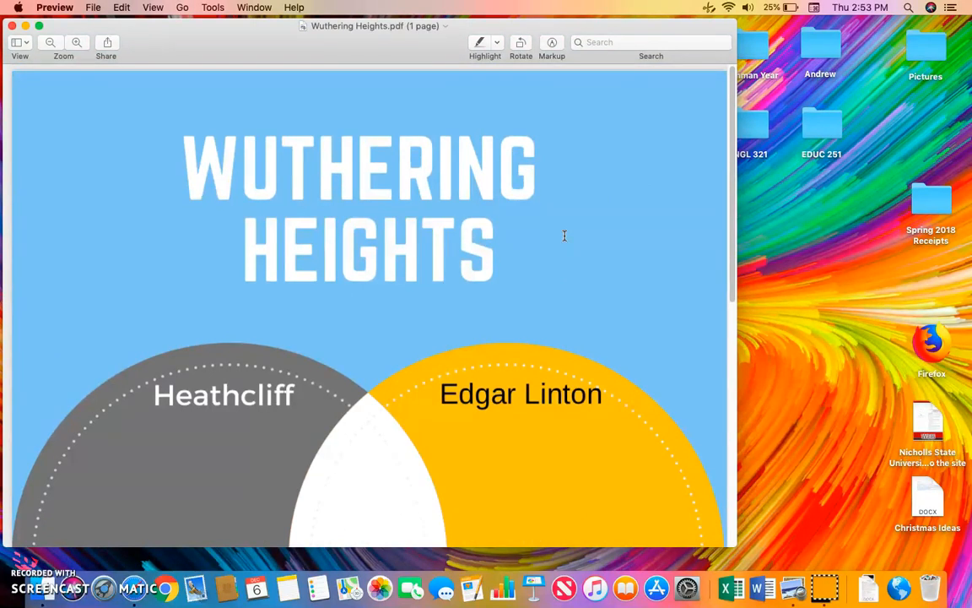
{"action": "key", "text": "ctrl+Right"}
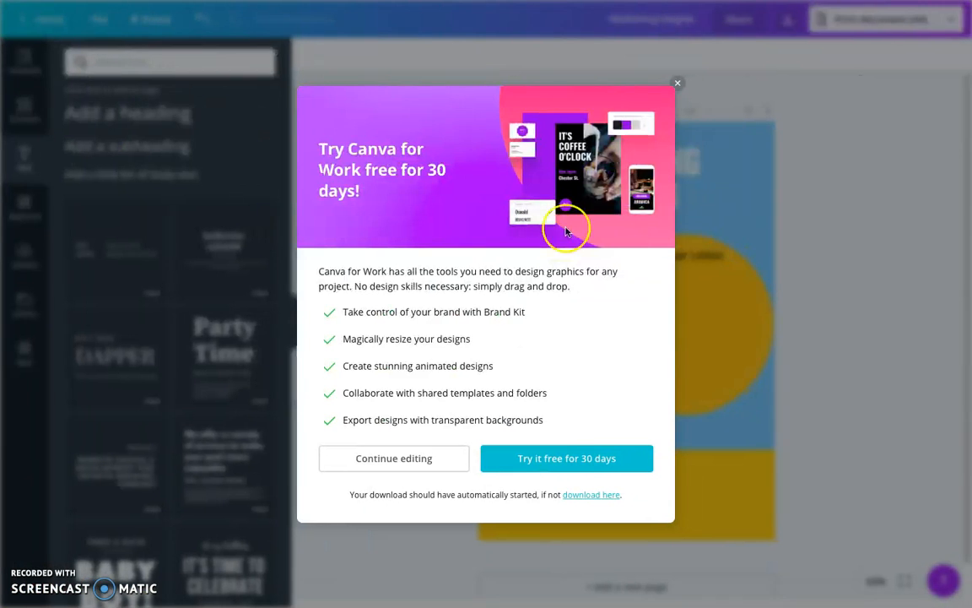
{"action": "left_click", "coordinate": [678, 82]}
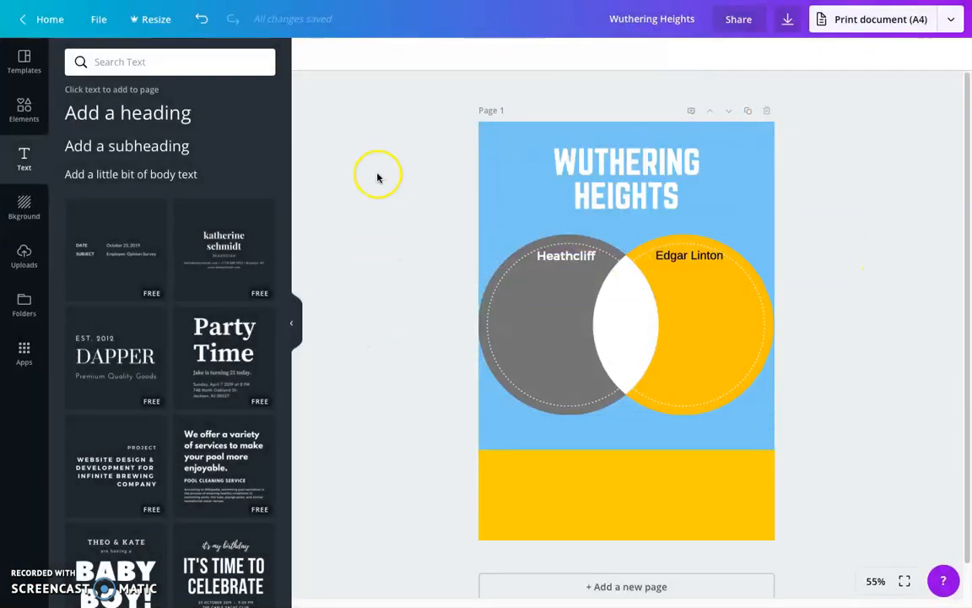
Open Design School from the Canva home page and look through its how-to videos, interactive tutorials and design courses
{"action": "left_click", "coordinate": [44, 25]}
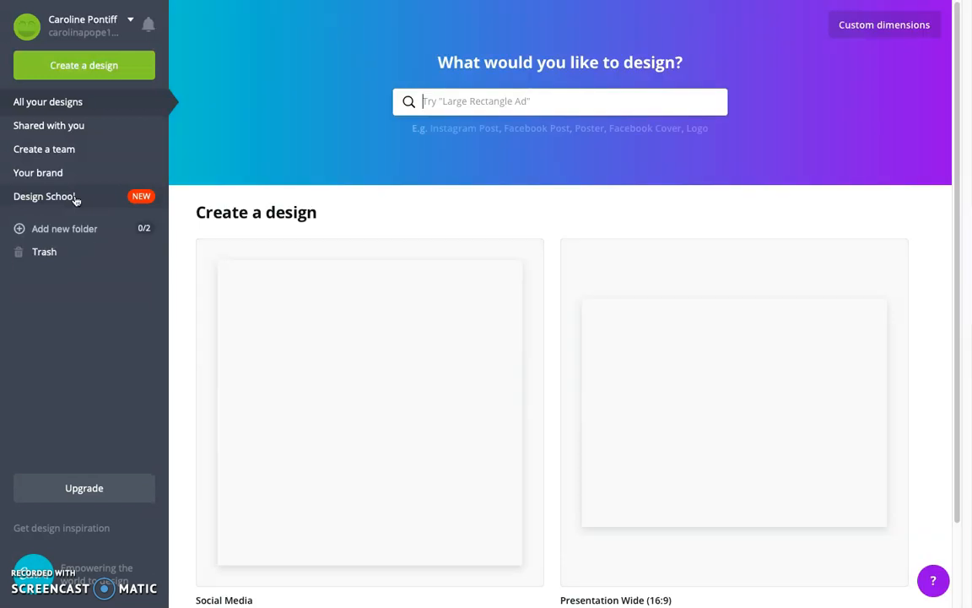
{"action": "left_click", "coordinate": [75, 198]}
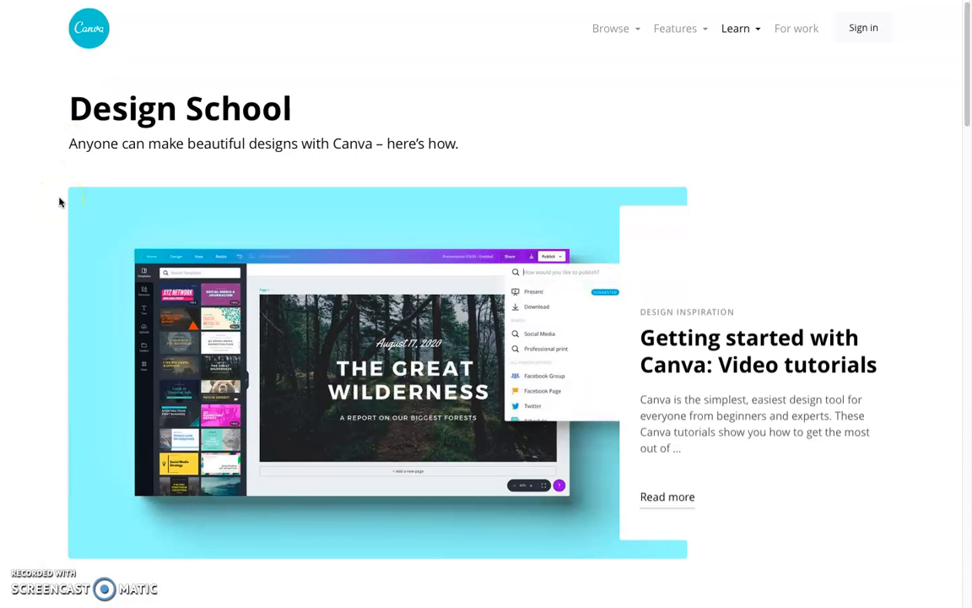
{"action": "scroll", "coordinate": [59, 201], "scroll_direction": "down", "scroll_amount": 6}
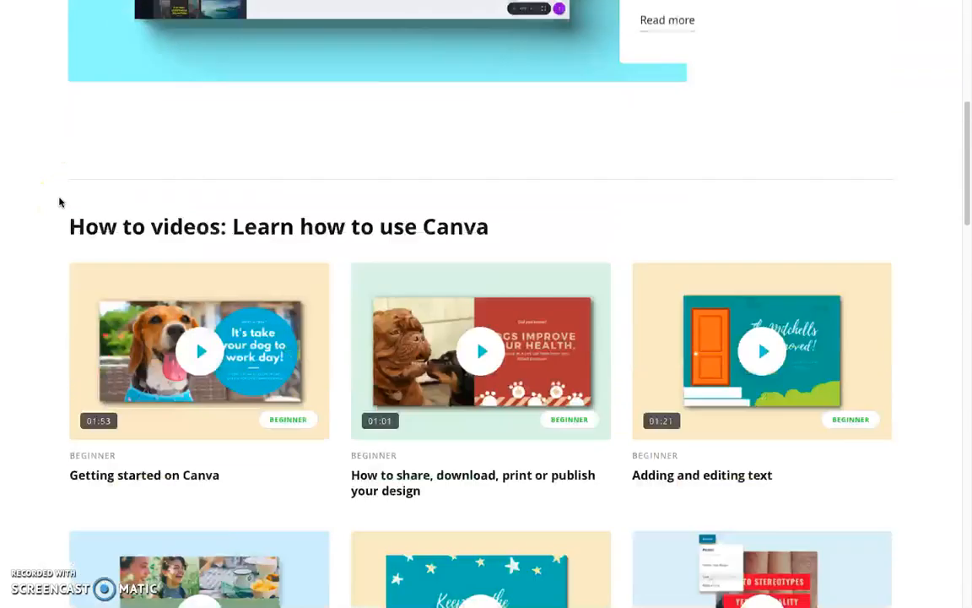
{"action": "scroll", "coordinate": [29, 347], "scroll_direction": "down", "scroll_amount": 4}
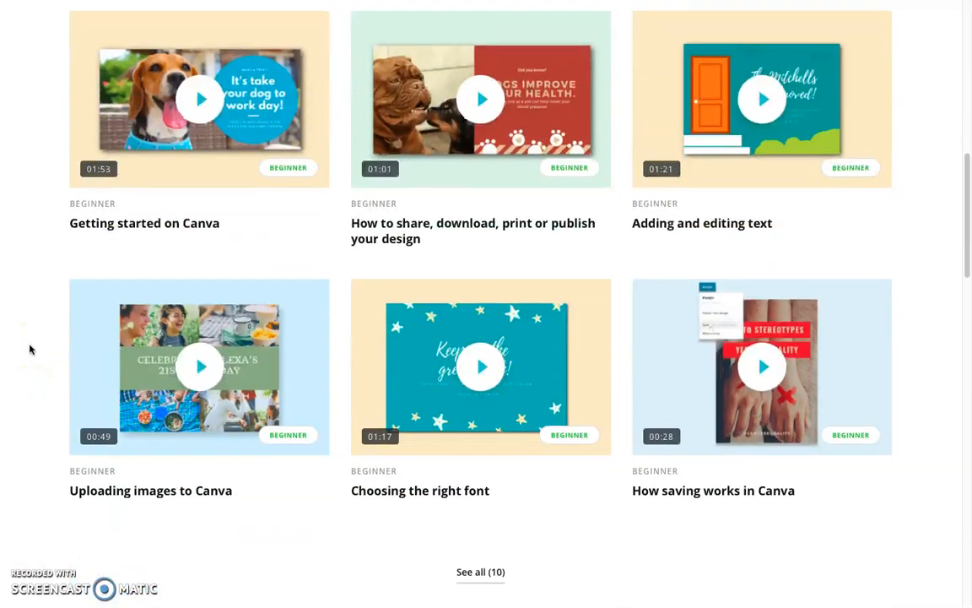
{"action": "scroll", "coordinate": [29, 348], "scroll_direction": "down", "scroll_amount": 7}
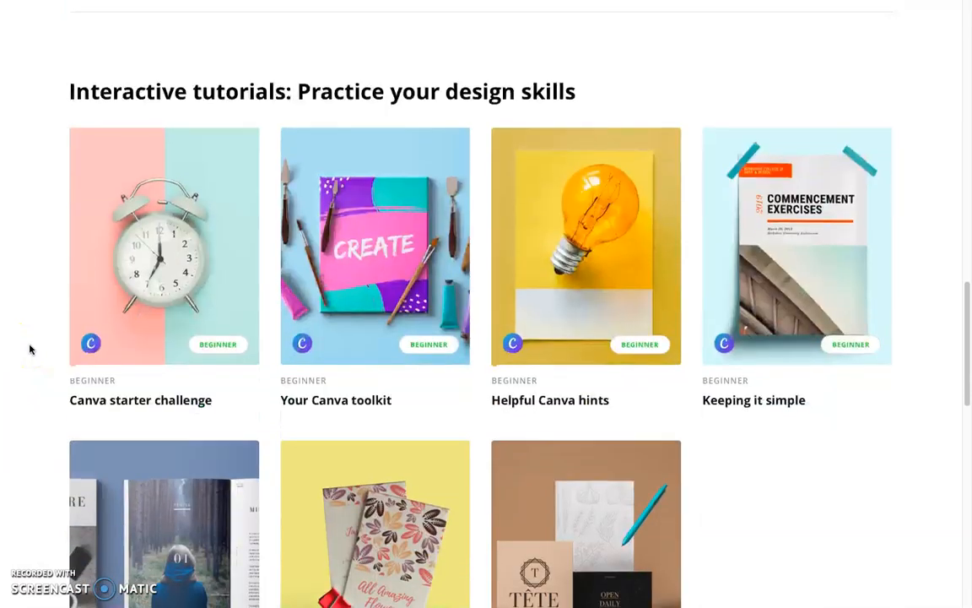
{"action": "scroll", "coordinate": [29, 348], "scroll_direction": "down", "scroll_amount": 6}
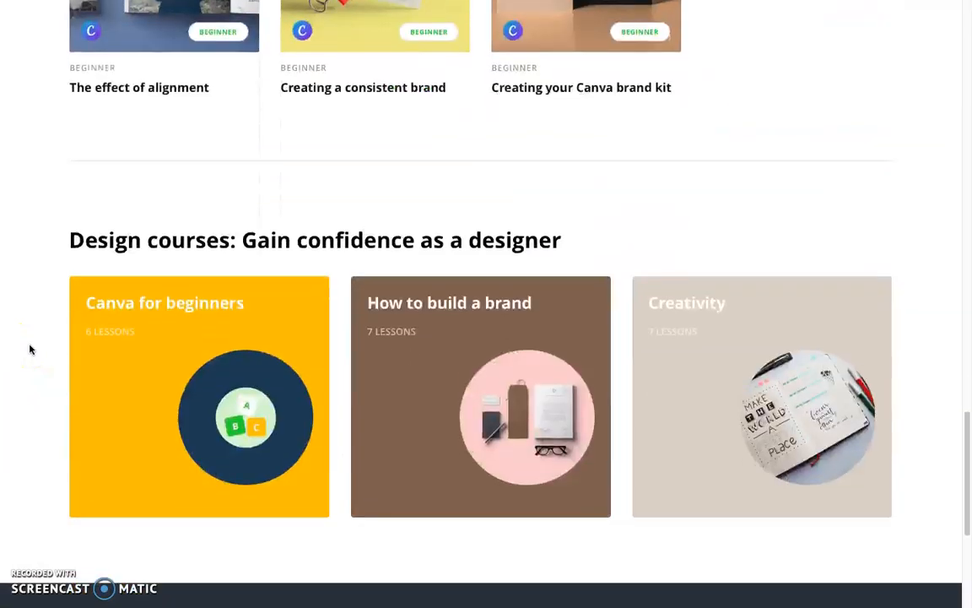
{"action": "scroll", "coordinate": [29, 348], "scroll_direction": "up", "scroll_amount": 5}
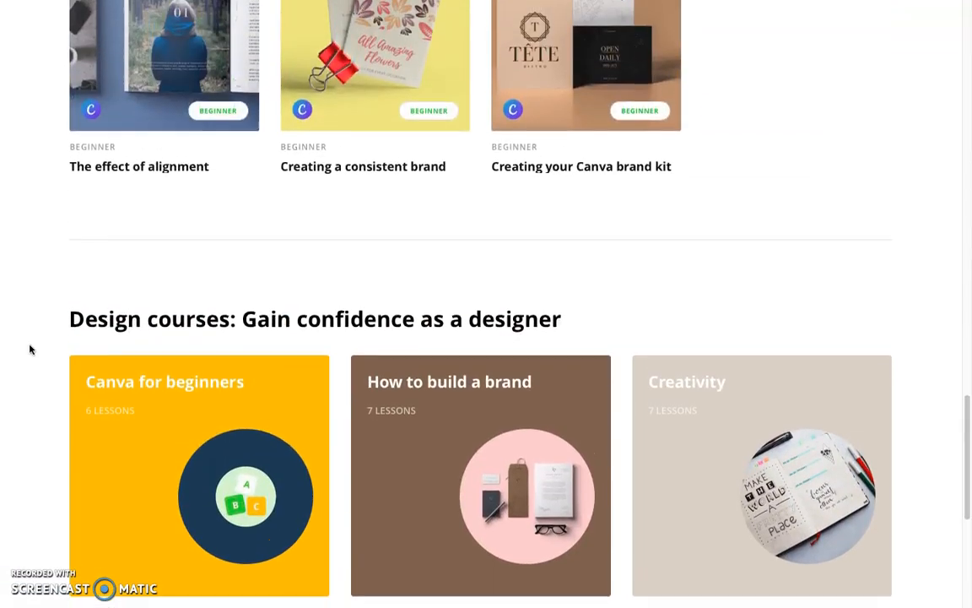
{"action": "scroll", "coordinate": [29, 347], "scroll_direction": "up", "scroll_amount": 11}
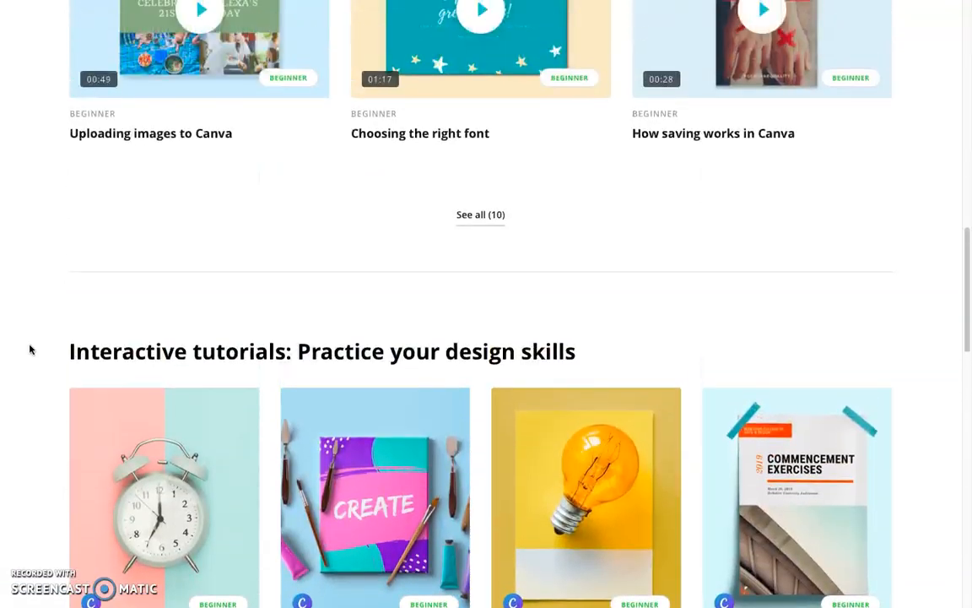
{"action": "scroll", "coordinate": [29, 347], "scroll_direction": "up", "scroll_amount": 8}
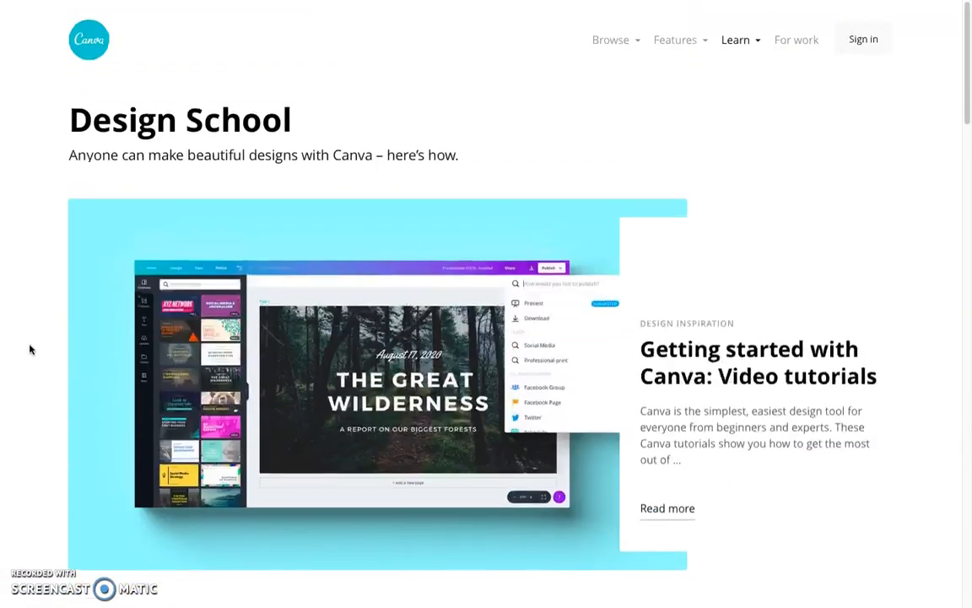